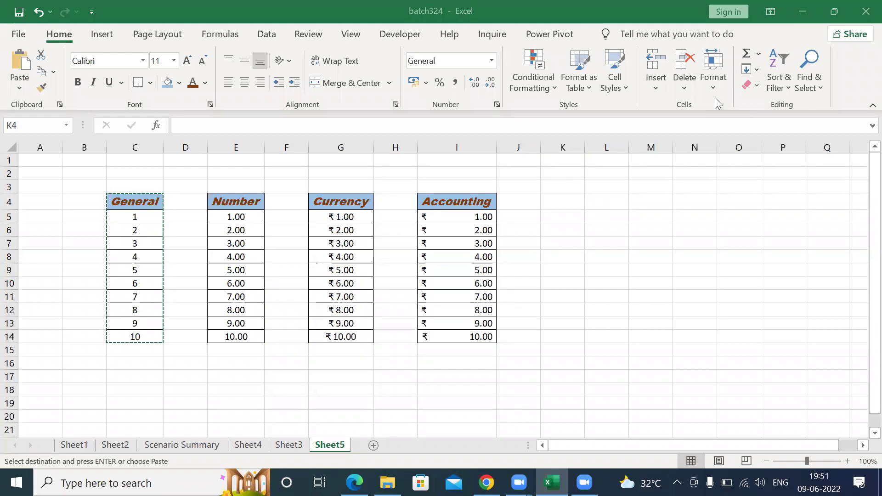
Step: Select a cell in Sheet5's General, Number, Currency and Accounting example table, with 1 to 10 in each column
{"action": "left_click", "coordinate": [482, 203]}
Step: Copy the General column C4:C14 into columns K and L starting at K4 and L4
{"action": "key", "text": "Left"}
{"action": "key", "text": "Left"}
{"action": "key", "text": "Left"}
{"action": "key", "text": "Left"}
{"action": "key", "text": "Left"}
{"action": "key", "text": "Left"}
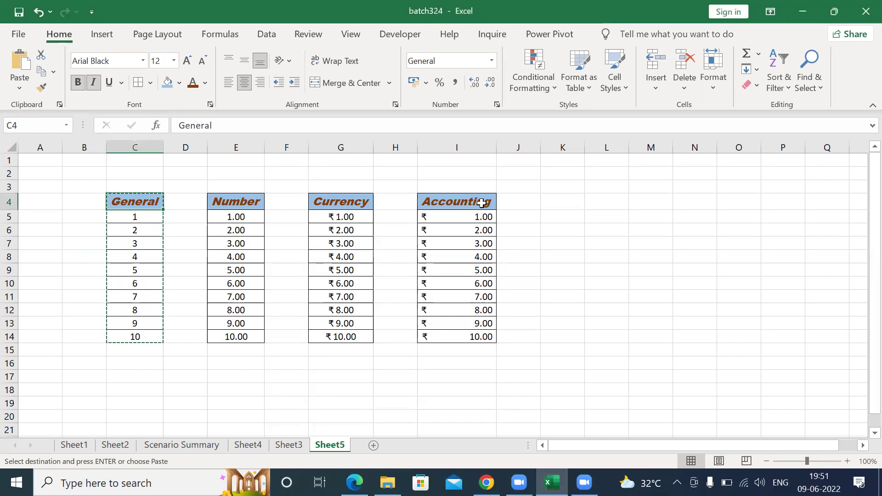
{"action": "key", "text": "Down"}
{"action": "key", "text": "Up"}
{"action": "key", "text": "Down"}
{"action": "key", "text": "Up"}
{"action": "key", "text": "ctrl+shift+Down"}
{"action": "key", "text": "ctrl+c"}
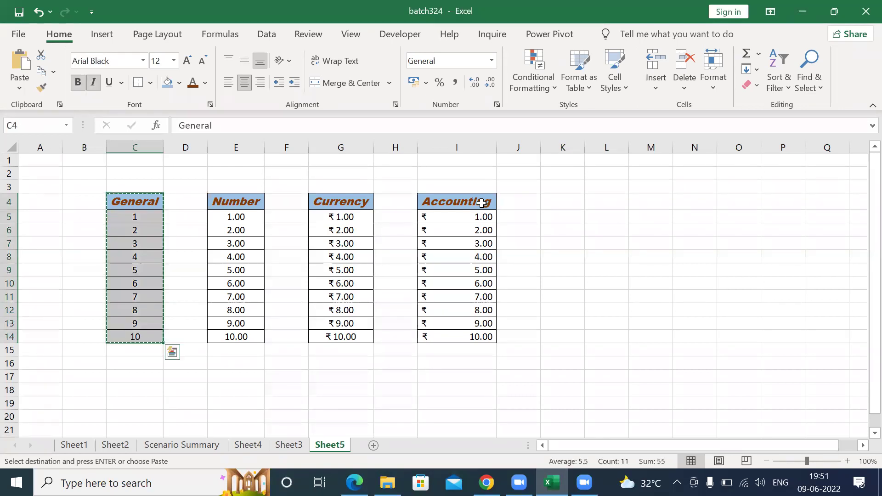
{"action": "key", "text": "Right"}
{"action": "key", "text": "Right"}
{"action": "key", "text": "Right"}
{"action": "key", "text": "Right"}
{"action": "key", "text": "Right"}
{"action": "key", "text": "Right"}
{"action": "key", "text": "Right"}
{"action": "key", "text": "Right"}
{"action": "key", "text": "Right"}
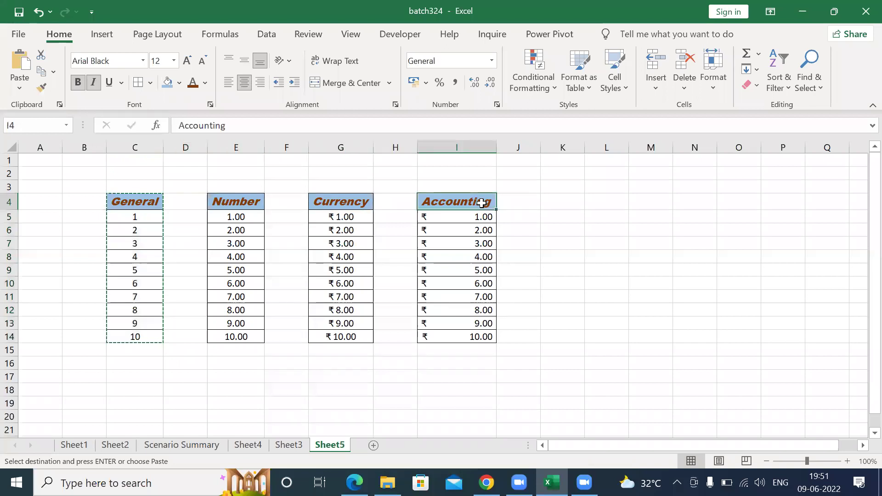
{"action": "key", "text": "Left"}
{"action": "key", "text": "ctrl+v"}
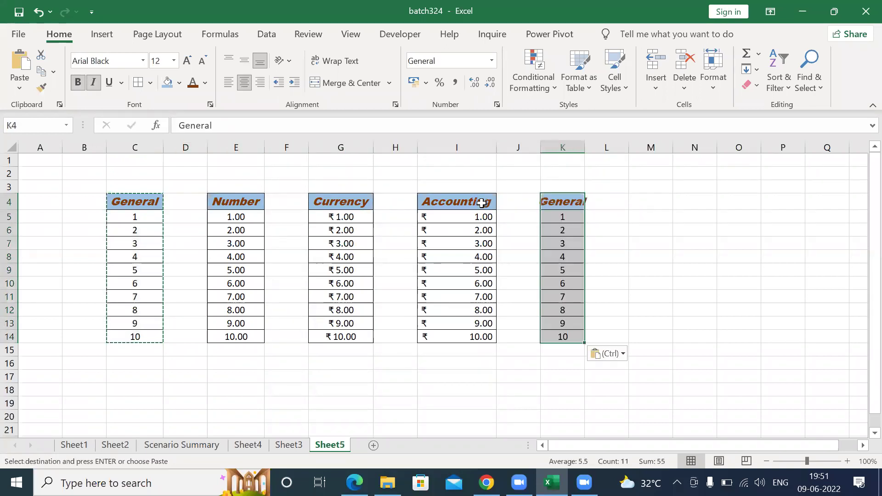
{"action": "key", "text": "ctrl+c"}
{"action": "left_click", "coordinate": [594, 206]}
{"action": "key", "text": "ctrl+v"}
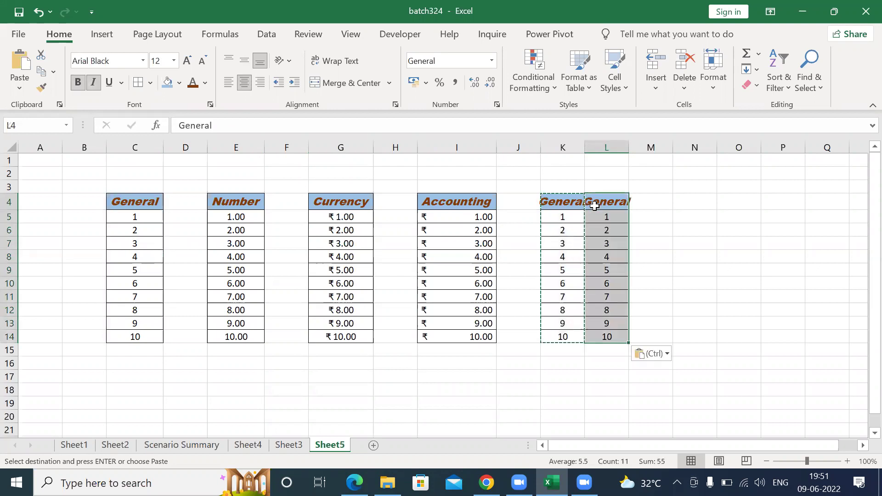
Step: Rename the K4 and L4 headers to 'number' and 'date', then widen both columns to fit
{"action": "left_click", "coordinate": [571, 201]}
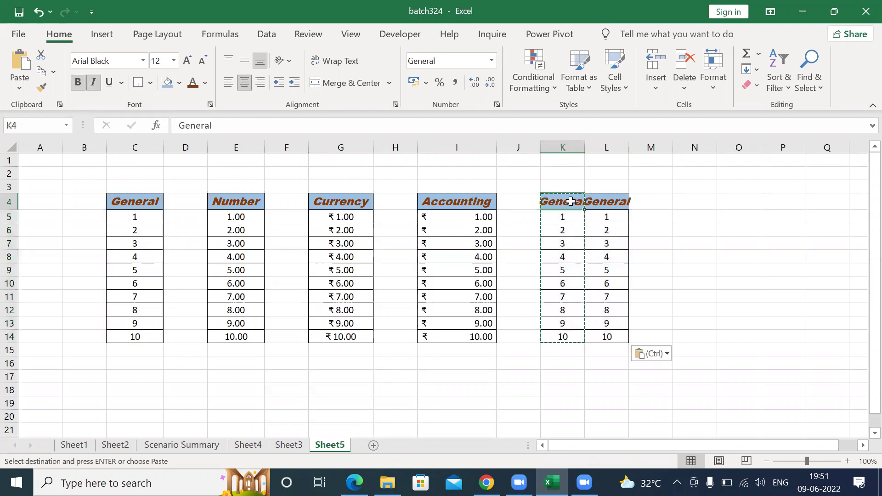
{"action": "type", "text": "number"}
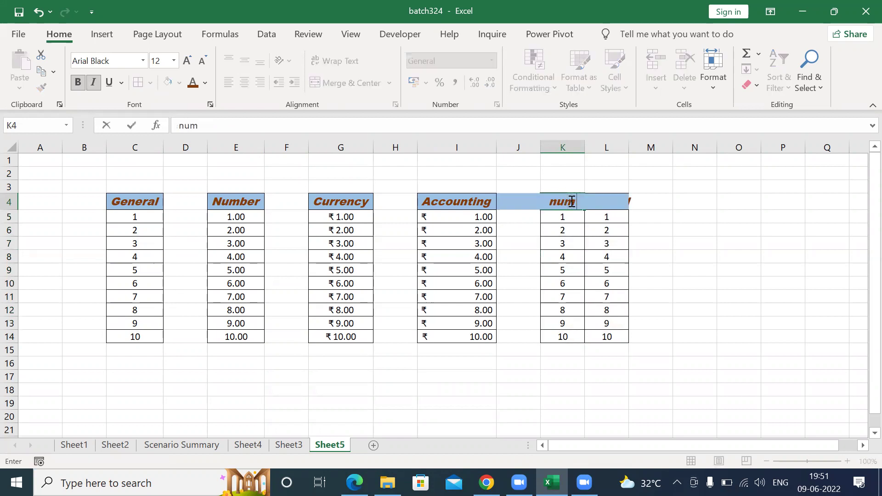
{"action": "key", "text": "Tab"}
{"action": "type", "text": "date"}
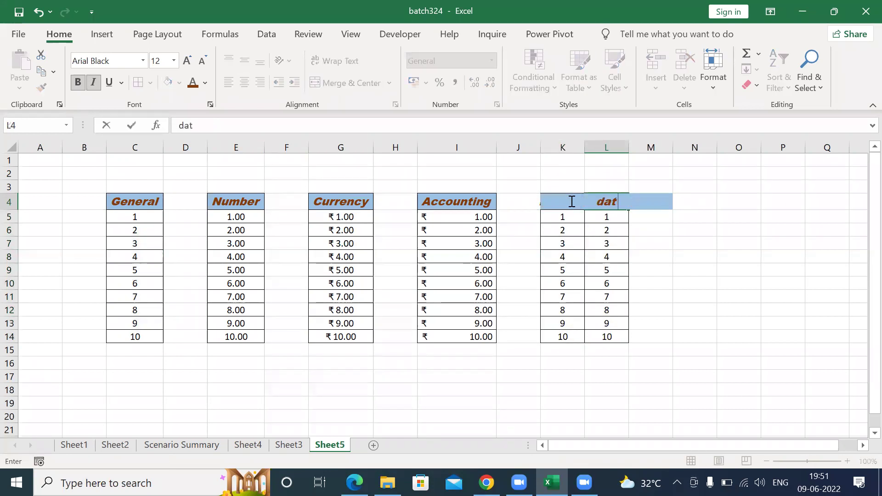
{"action": "key", "text": "Return"}
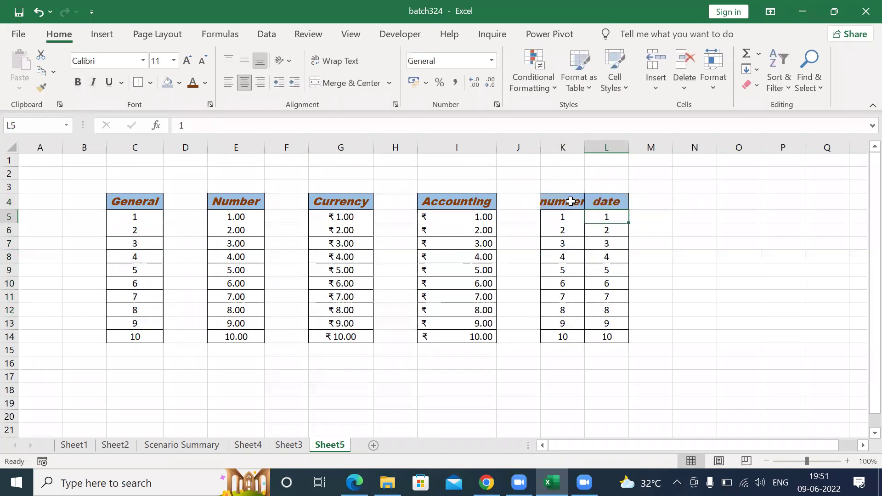
{"action": "double_click", "coordinate": [584, 148]}
{"action": "double_click", "coordinate": [640, 147]}
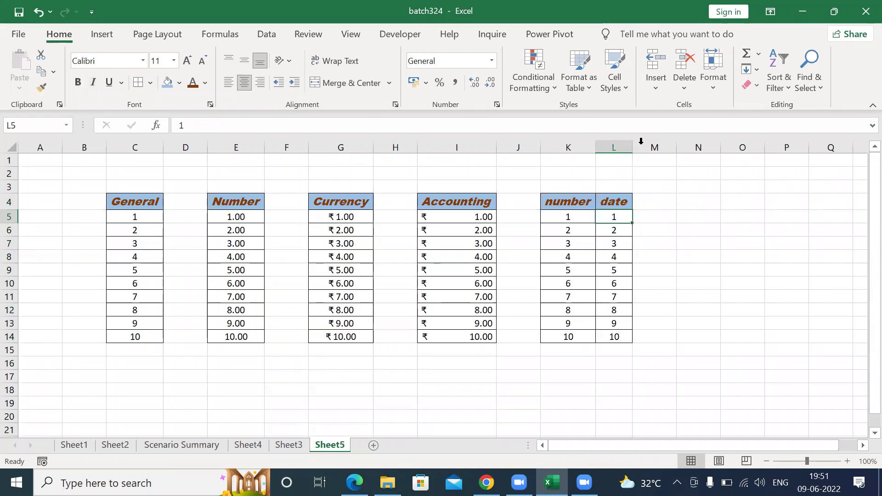
{"action": "left_click_drag", "start_coordinate": [633, 147], "coordinate": [654, 147]}
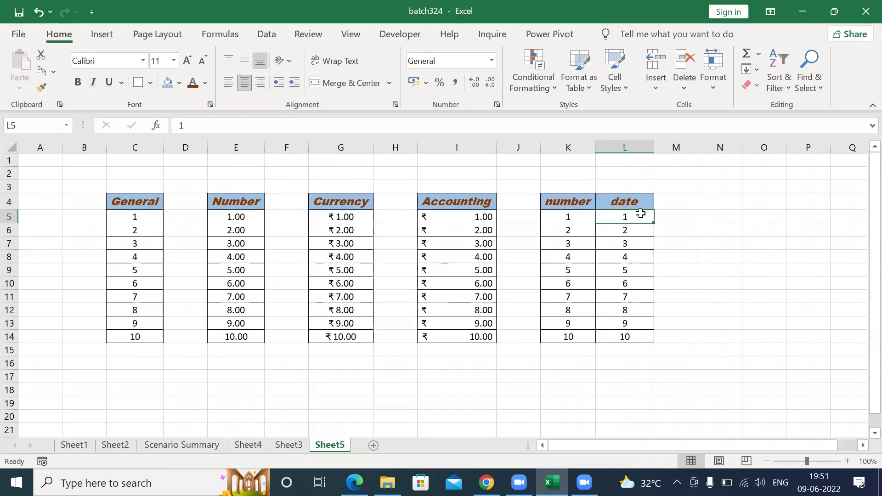
Step: Format L5:L14 as Short Date so they read 01-01-1900 through 10-01-1900
{"action": "key", "text": "ctrl+shift+Down"}
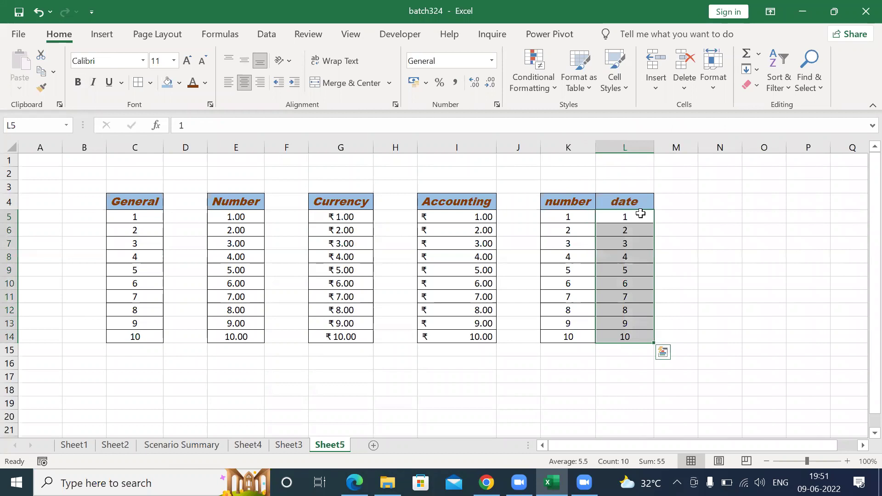
{"action": "key", "text": "alt"}
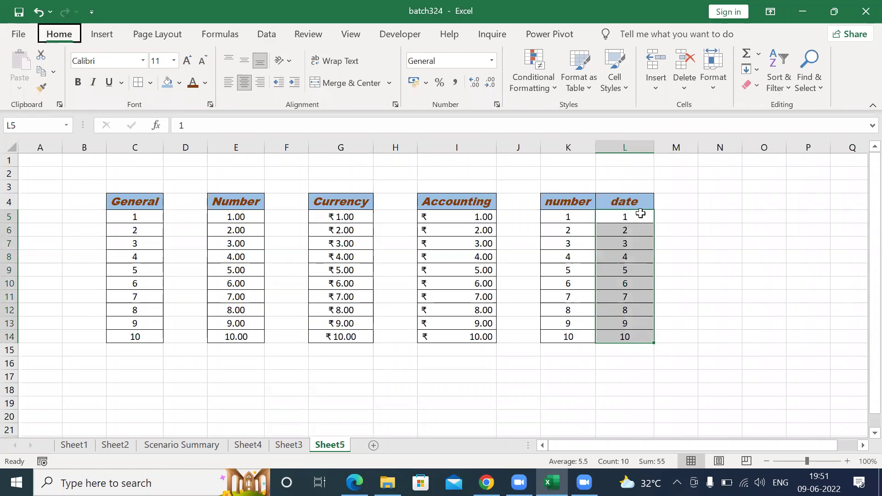
{"action": "key", "text": "n"}
{"action": "key", "text": "alt+Down"}
{"action": "key", "text": "Down"}
{"action": "key", "text": "Down"}
{"action": "key", "text": "Down"}
{"action": "key", "text": "Down"}
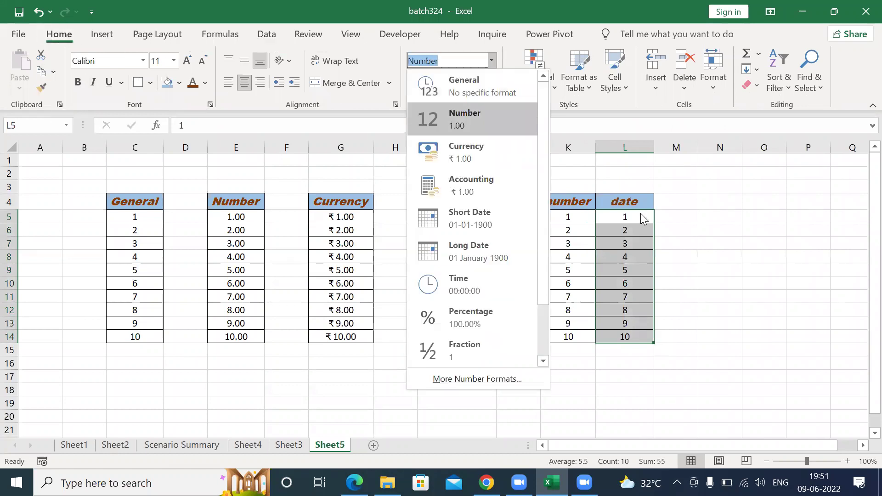
{"action": "key", "text": "Return"}
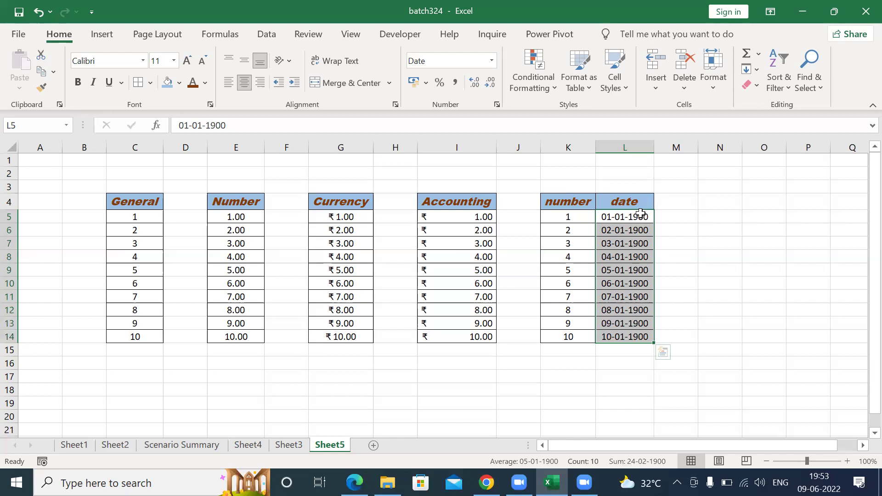
{"action": "key", "text": "Down"}
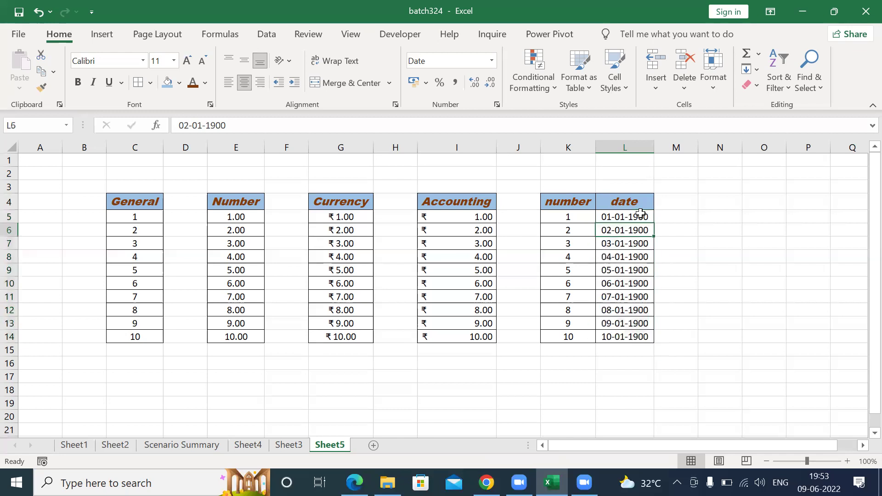
Step: Compare the number and date columns down to the last entries, 10 and 10-01-1900
{"action": "key", "text": "Down"}
{"action": "key", "text": "Down"}
{"action": "key", "text": "Down"}
{"action": "key", "text": "Left"}
{"action": "key", "text": "Right"}
{"action": "key", "text": "Left"}
{"action": "key", "text": "Down"}
{"action": "key", "text": "Down"}
{"action": "key", "text": "Down"}
{"action": "key", "text": "Down"}
{"action": "key", "text": "Down"}
{"action": "key", "text": "Right"}
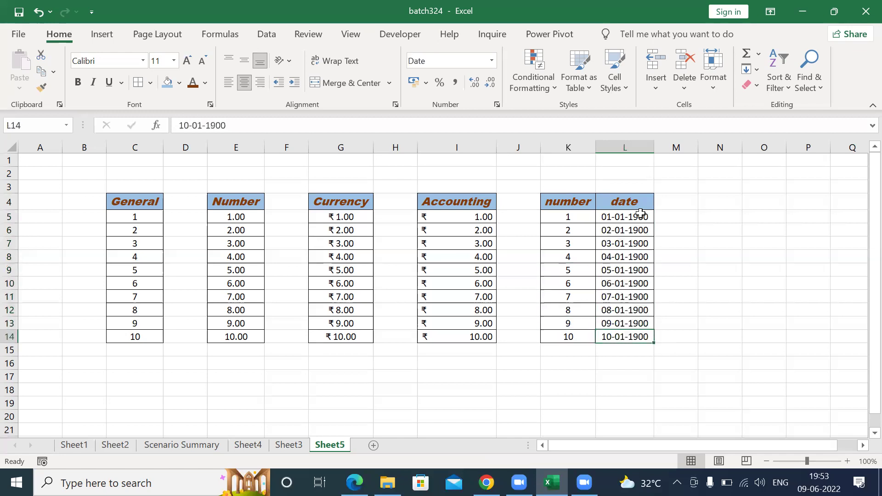
{"action": "key", "text": "Left"}
{"action": "key", "text": "Down"}
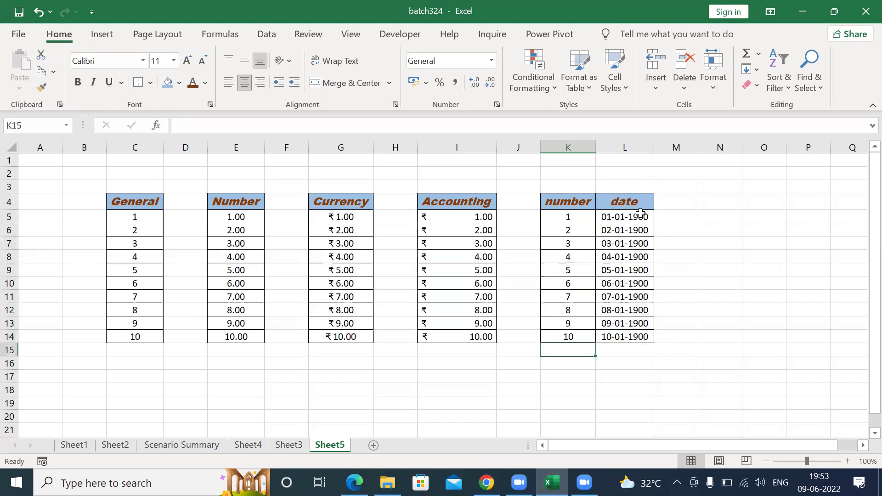
Step: Enter 100 and 1000 in both columns, shown as dates 09-04-1900 and 26-09-1902
{"action": "type", "text": "1000"}
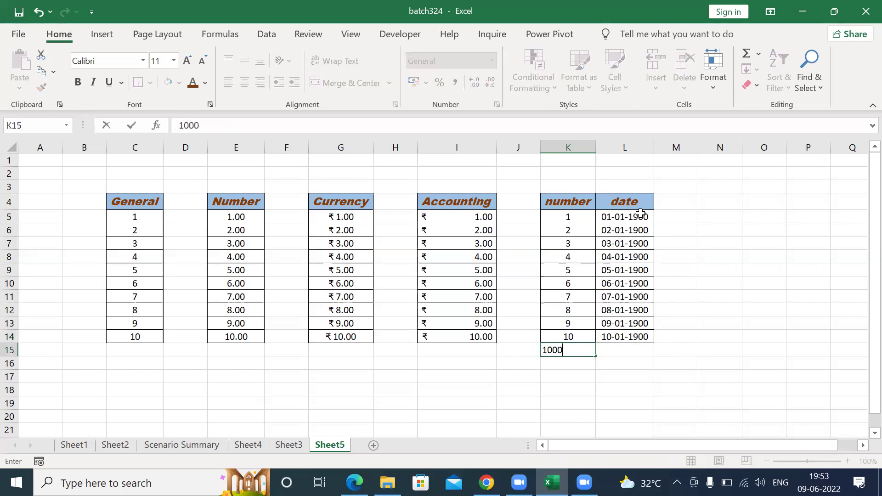
{"action": "key", "text": "BackSpace"}
{"action": "key", "text": "Right"}
{"action": "type", "text": "100"}
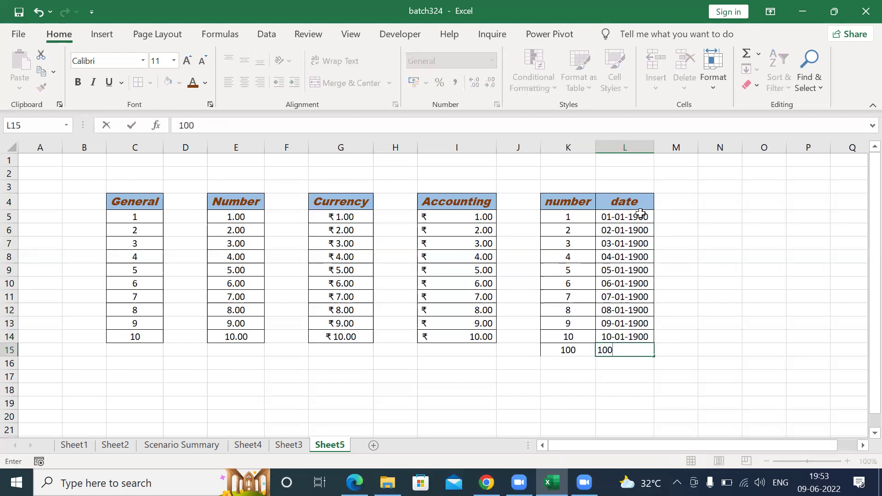
{"action": "key", "text": "Return"}
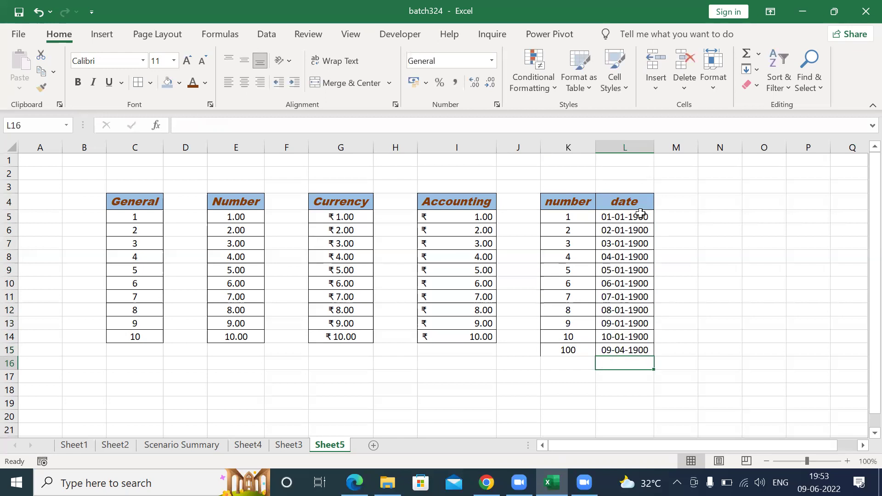
{"action": "key", "text": "Left"}
{"action": "type", "text": "1000"}
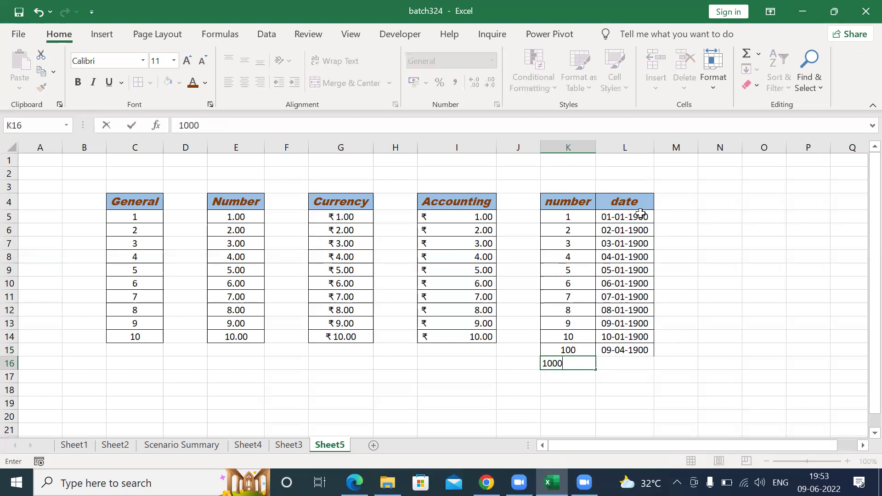
{"action": "key", "text": "Right"}
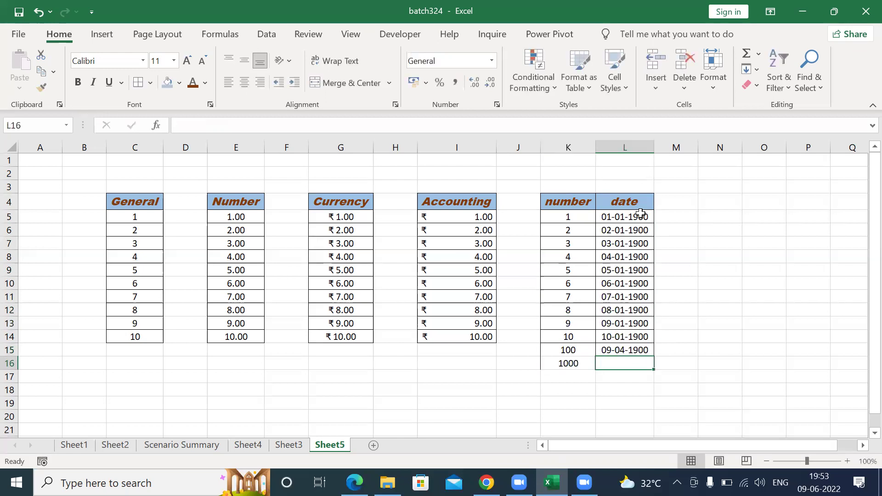
{"action": "type", "text": "1000"}
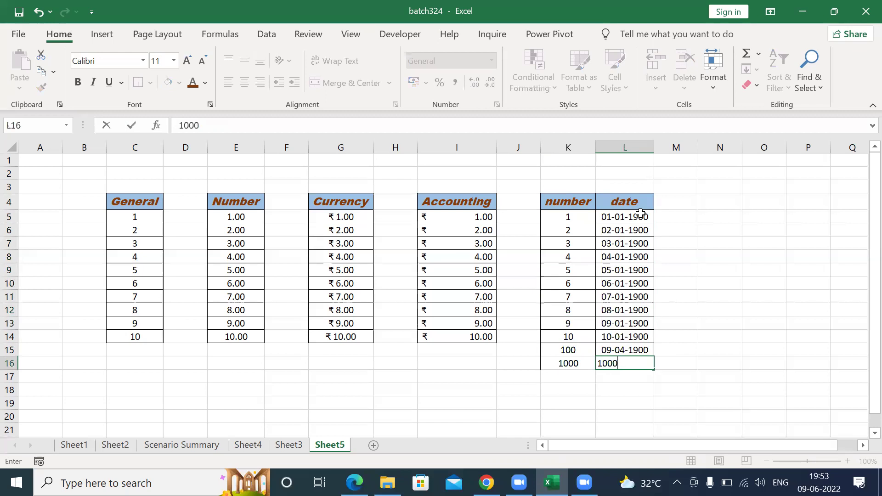
{"action": "key", "text": "Return"}
{"action": "key", "text": "Left"}
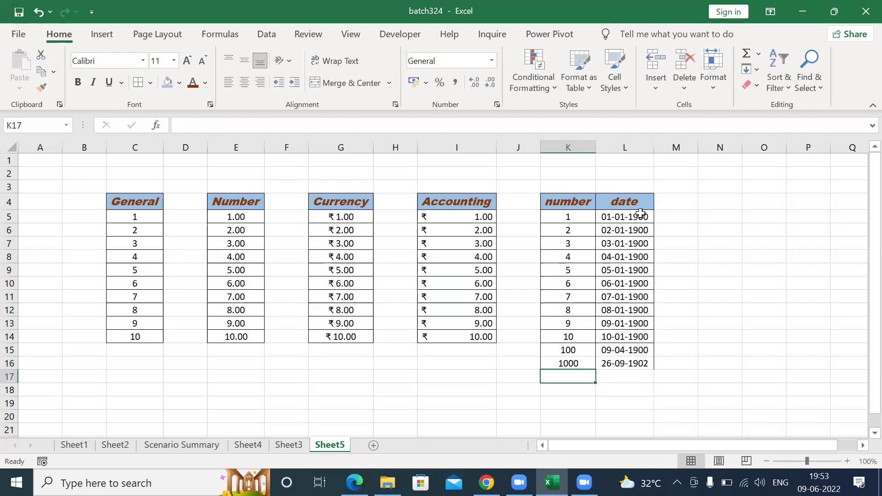
{"action": "type", "text": "10000"}
{"action": "key", "text": "Return"}
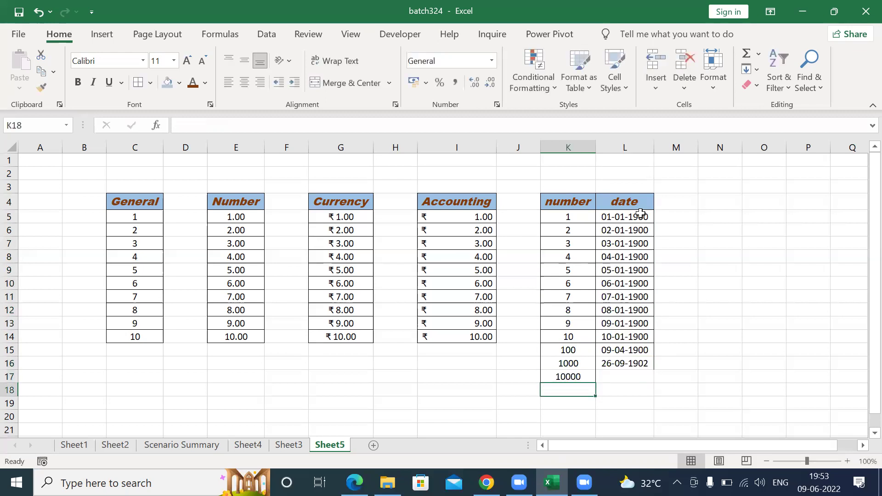
{"action": "key", "text": "Up"}
{"action": "key", "text": "Right"}
{"action": "type", "text": "1000"}
{"action": "type", "text": "0"}
{"action": "key", "text": "Return"}
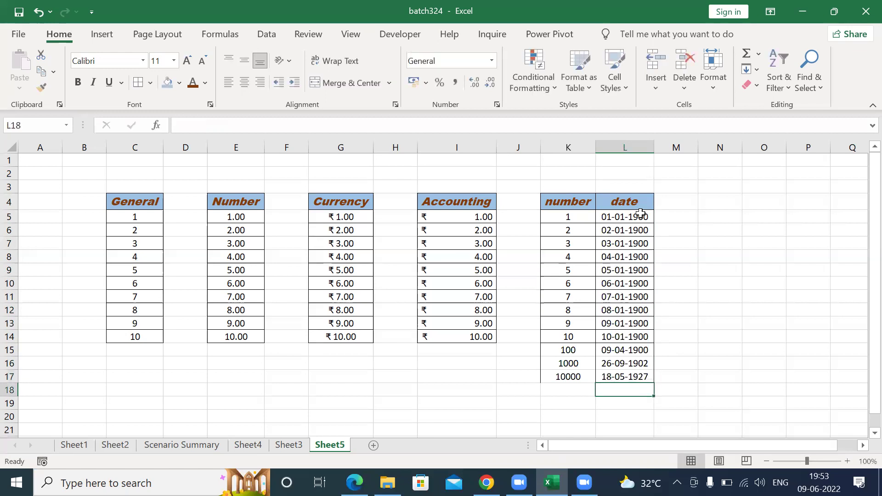
{"action": "key", "text": "Left"}
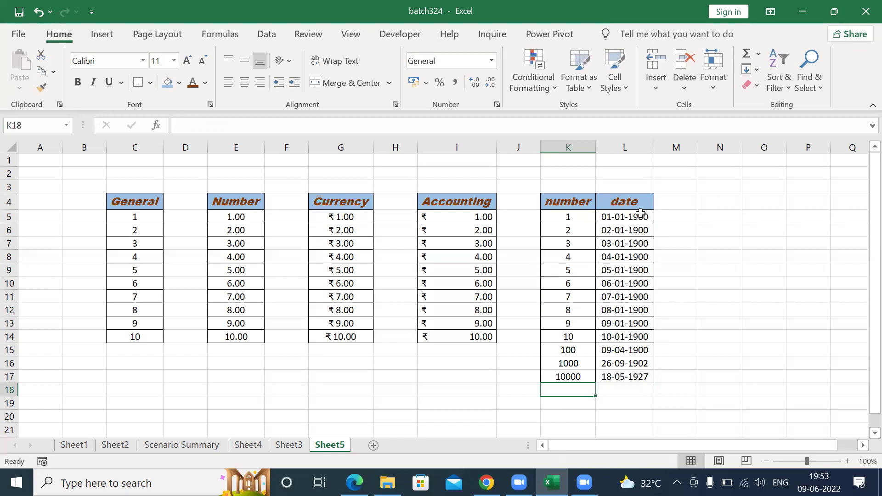
{"action": "key", "text": "ctrl+semicolon"}
{"action": "key", "text": "ctrl+Return"}
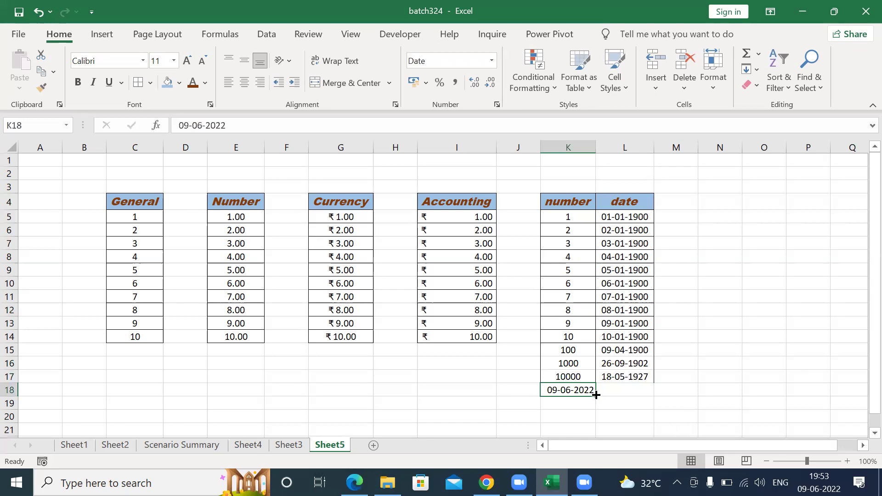
Step: Format K18 as Number to show 44721.00 and insert today's date 09-06-2022 into L18
{"action": "left_click", "coordinate": [491, 60]}
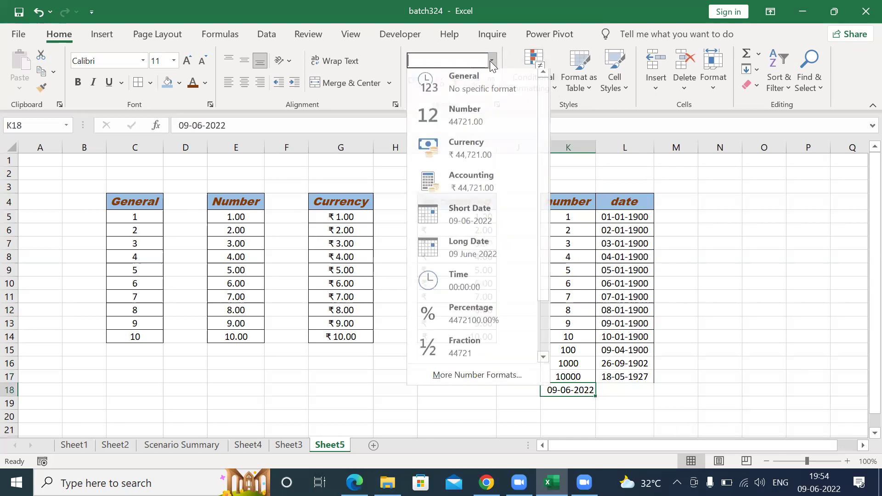
{"action": "left_click", "coordinate": [464, 121]}
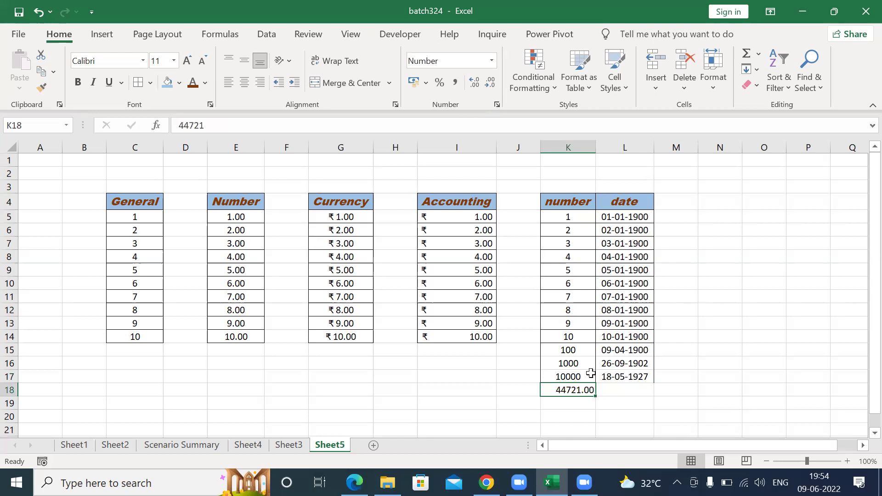
{"action": "left_click", "coordinate": [623, 394]}
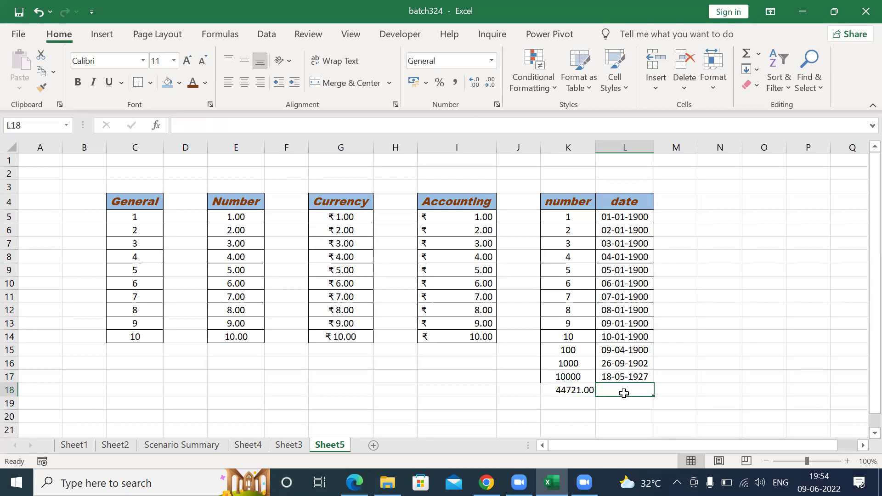
{"action": "key", "text": "ctrl+semicolon"}
{"action": "key", "text": "Return"}
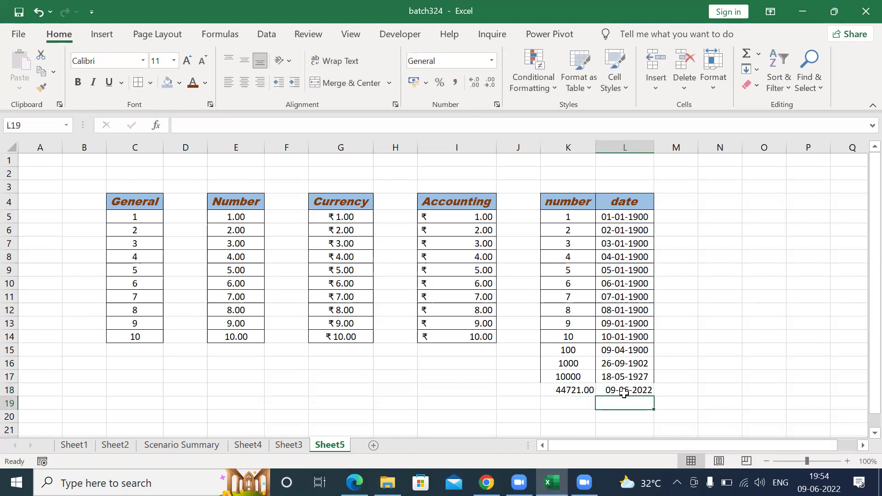
Step: Select the number column values, then return to K18 holding 44721.00
{"action": "left_click_drag", "start_coordinate": [565, 218], "coordinate": [628, 391]}
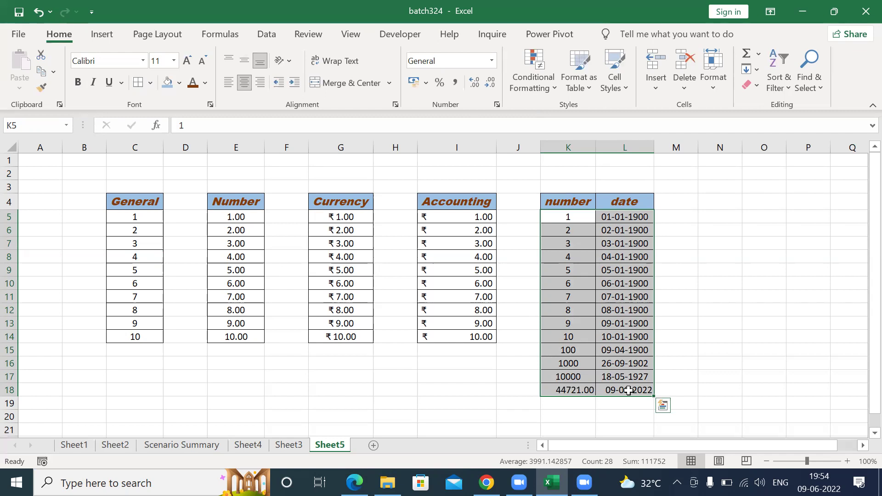
{"action": "left_click", "coordinate": [628, 391]}
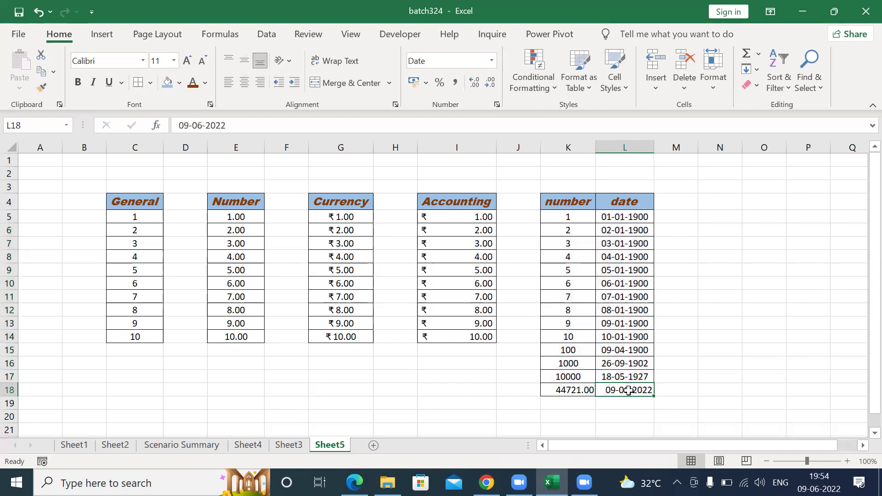
{"action": "left_click", "coordinate": [566, 390]}
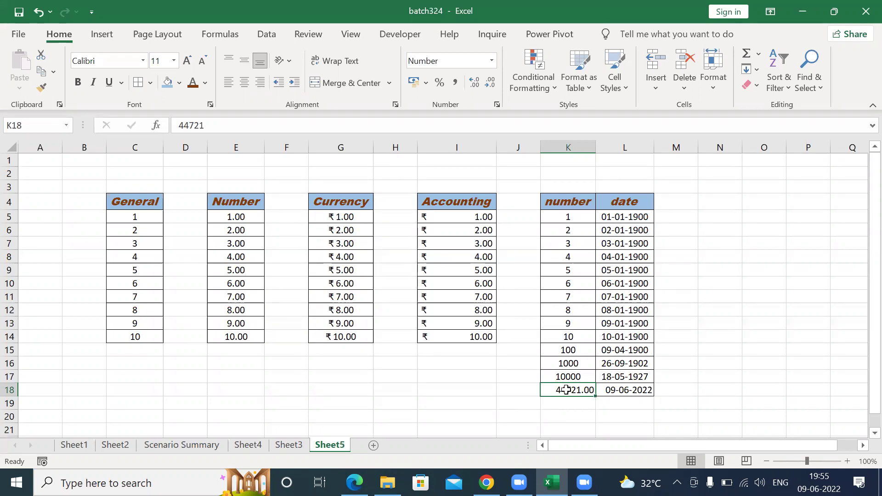
Step: Copy the 44721.00 value from K18 and move to cell E19
{"action": "scroll", "coordinate": [566, 389], "scroll_direction": "down", "scroll_amount": 1}
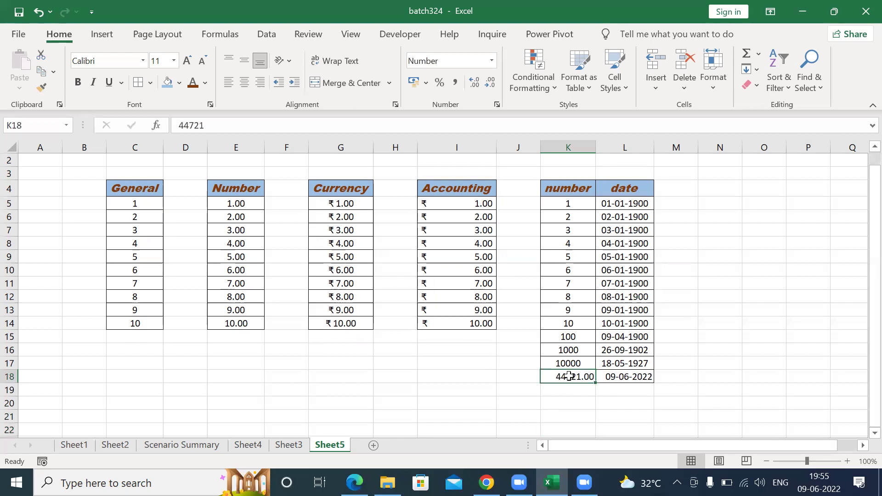
{"action": "key", "text": "ctrl+c"}
{"action": "key", "text": "Down"}
{"action": "key", "text": "Left"}
{"action": "key", "text": "Left"}
{"action": "key", "text": "Left"}
{"action": "key", "text": "Left"}
{"action": "key", "text": "Left"}
{"action": "key", "text": "Left"}
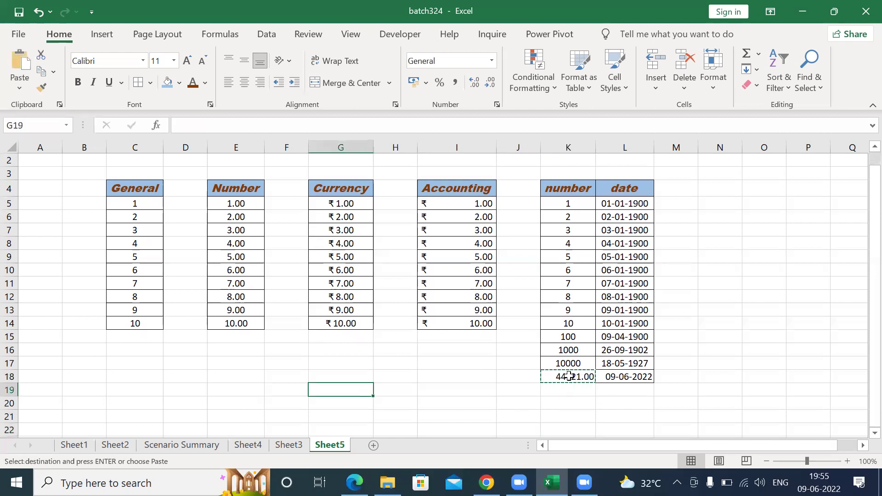
Step: Paste 44721.00 into E19, label E17 'Number = Day' and F17 'Decimal = Time', then autofit both columns
{"action": "key", "text": "ctrl+v"}
{"action": "key", "text": "Down"}
{"action": "key", "text": "Down"}
{"action": "key", "text": "Down"}
{"action": "key", "text": "Down"}
{"action": "key", "text": "Down"}
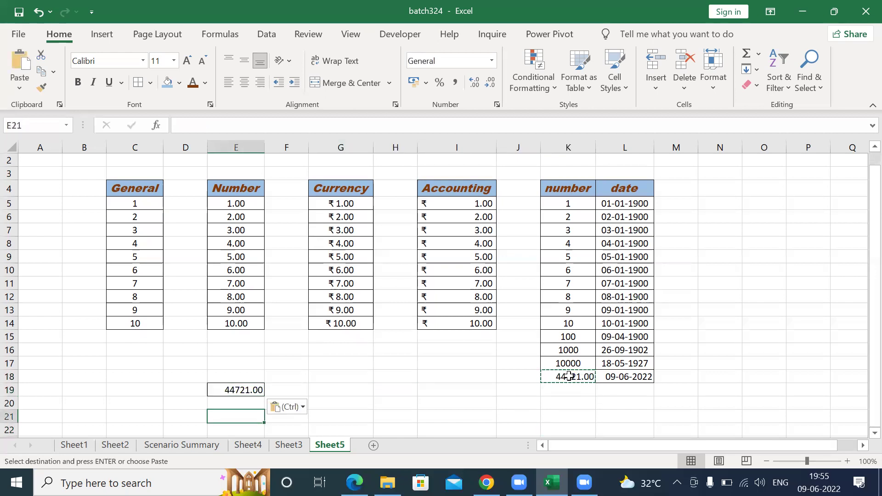
{"action": "left_click", "coordinate": [218, 332]}
{"action": "type", "text": "Numbe"}
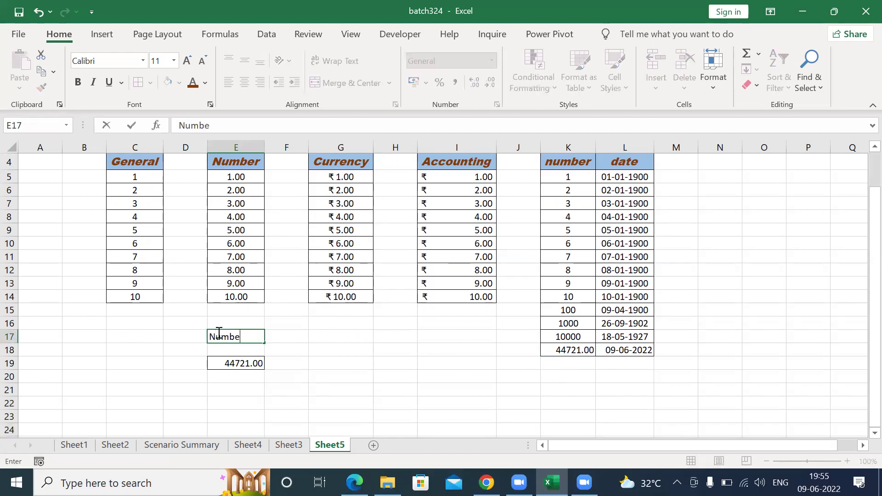
{"action": "type", "text": "r = Day"}
{"action": "key", "text": "Tab"}
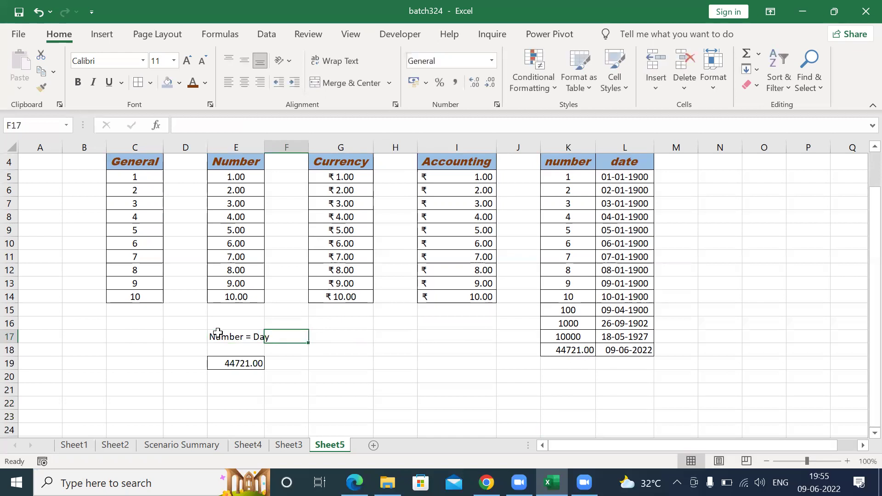
{"action": "type", "text": "Decimal"}
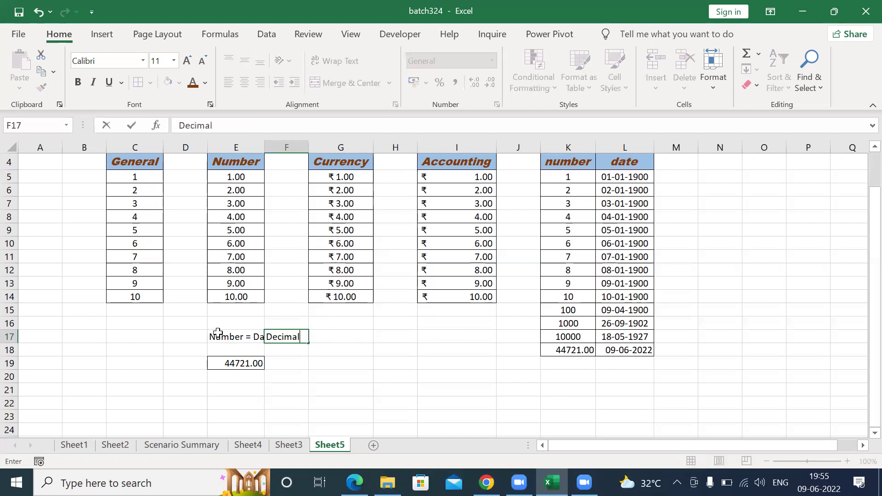
{"action": "type", "text": " = Time"}
{"action": "key", "text": "Return"}
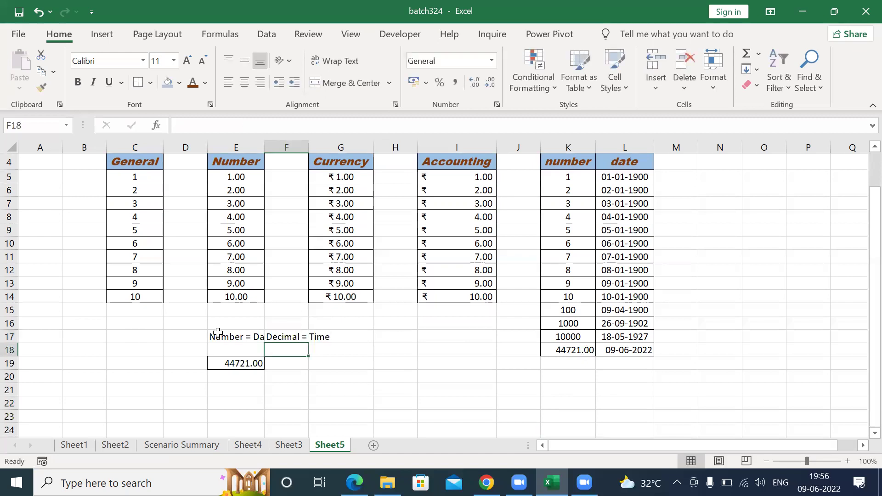
{"action": "double_click", "coordinate": [263, 154]}
{"action": "double_click", "coordinate": [314, 151]}
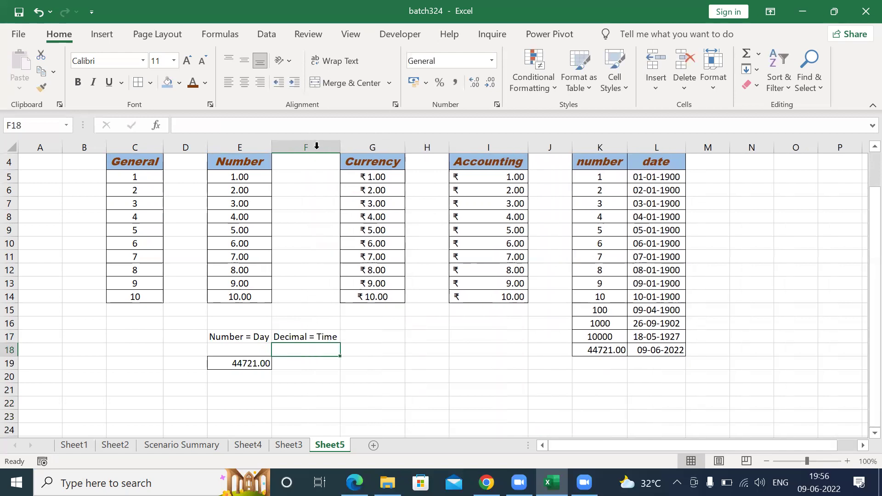
Step: Fill 44721.00 down to E22 and change E20:E22 to 44721.25, 44721.50 and 44721.75
{"action": "left_click", "coordinate": [252, 365]}
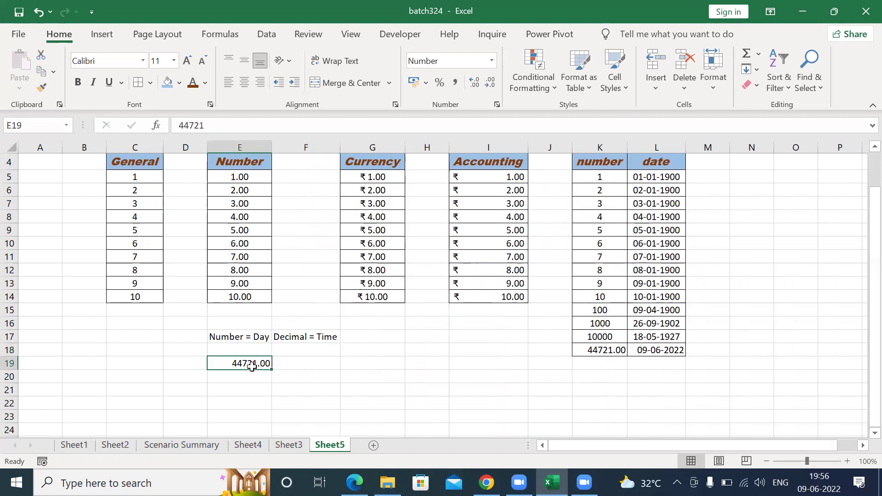
{"action": "key", "text": "shift+Down"}
{"action": "key", "text": "shift+Down"}
{"action": "key", "text": "shift+Down"}
{"action": "key", "text": "ctrl+d"}
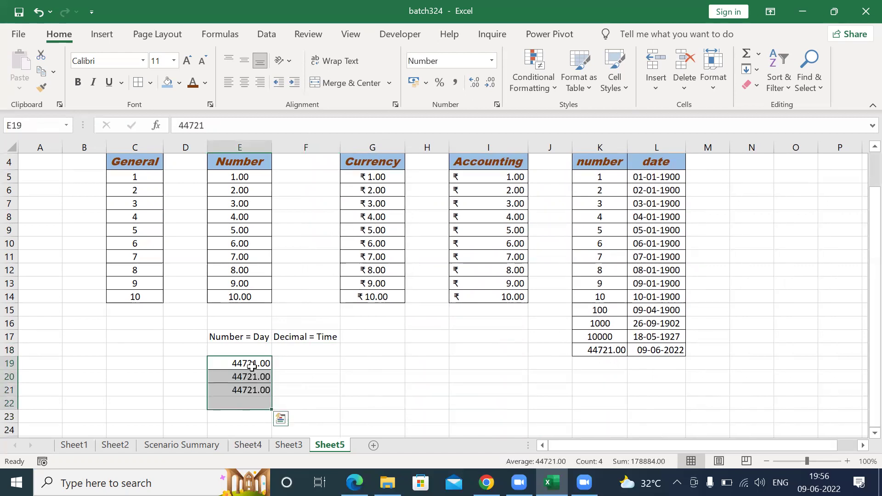
{"action": "left_click", "coordinate": [261, 376]}
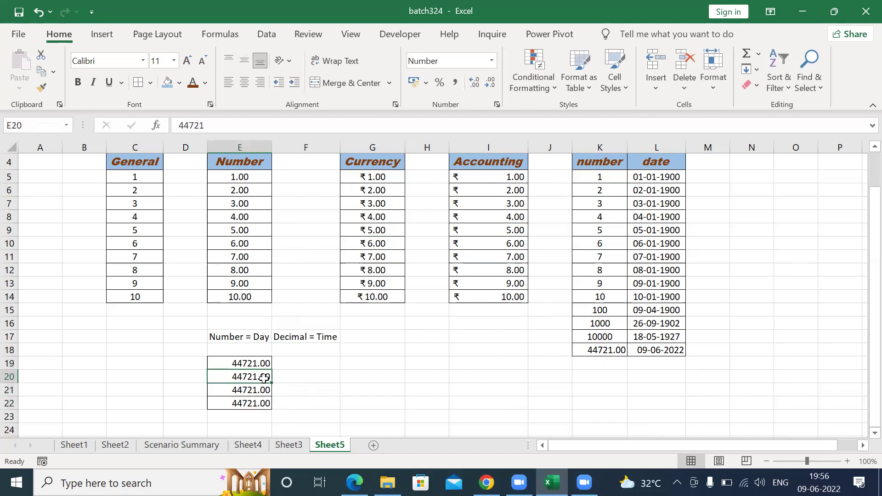
{"action": "left_click", "coordinate": [216, 132]}
{"action": "type", "text": ".25"}
{"action": "key", "text": "Return"}
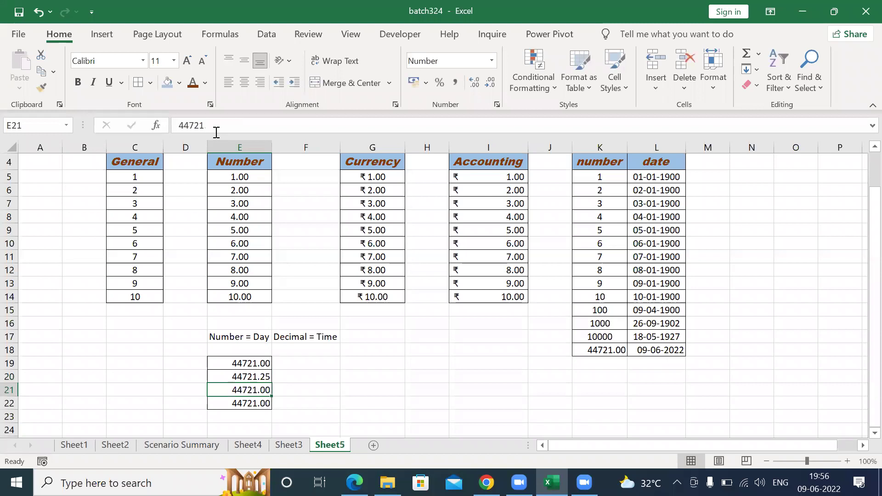
{"action": "left_click", "coordinate": [216, 132]}
{"action": "type", "text": ".5"}
{"action": "key", "text": "Return"}
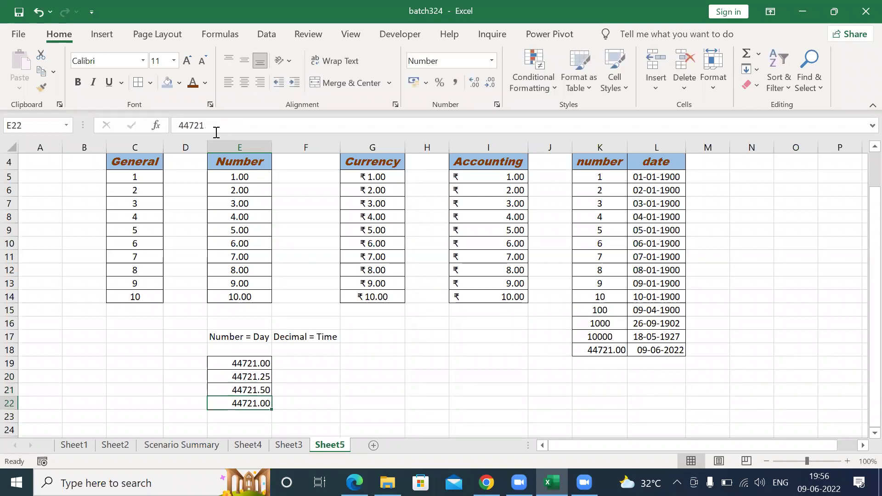
{"action": "left_click", "coordinate": [216, 132]}
{"action": "type", "text": ".75"}
{"action": "key", "text": "Return"}
Step: Copy the four values E19:E22 into F19:F22 and select the pasted range
{"action": "key", "text": "Up"}
{"action": "key", "text": "Up"}
{"action": "key", "text": "Up"}
{"action": "key", "text": "Up"}
{"action": "key", "text": "shift+Down"}
{"action": "key", "text": "shift+Down"}
{"action": "key", "text": "shift+Down"}
{"action": "key", "text": "ctrl+c"}
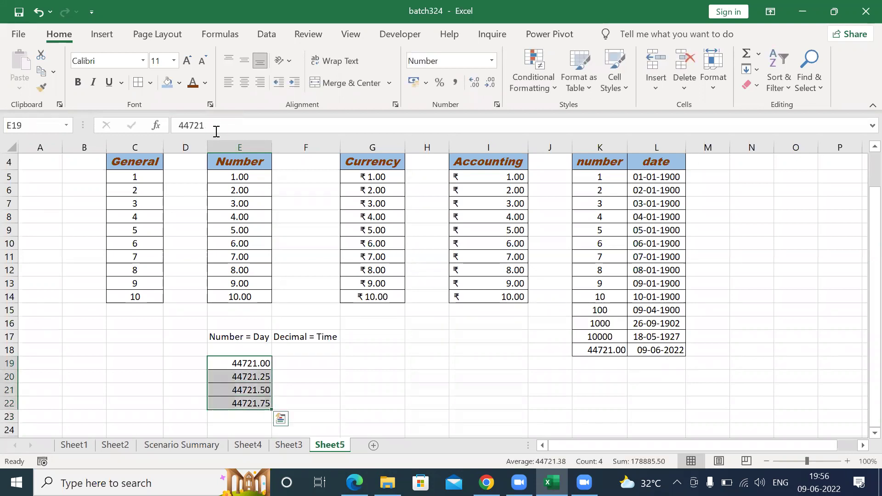
{"action": "key", "text": "Right"}
{"action": "key", "text": "ctrl+v"}
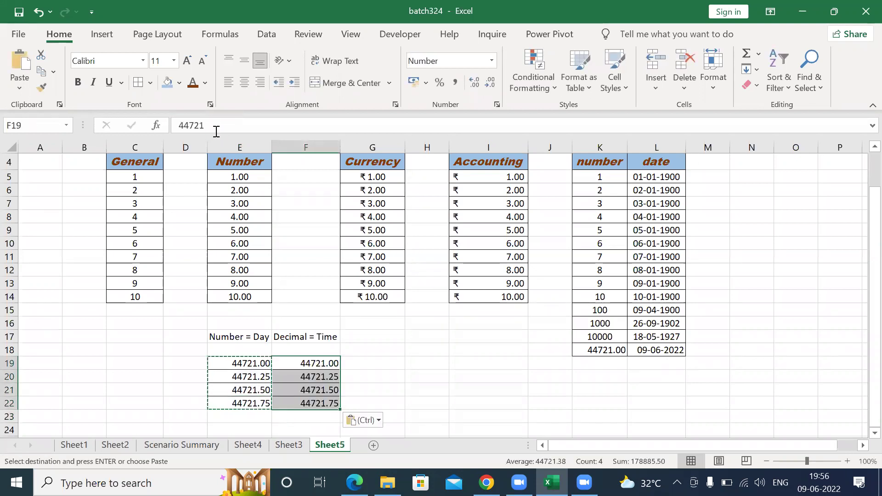
{"action": "key", "text": "Up"}
{"action": "key", "text": "Down"}
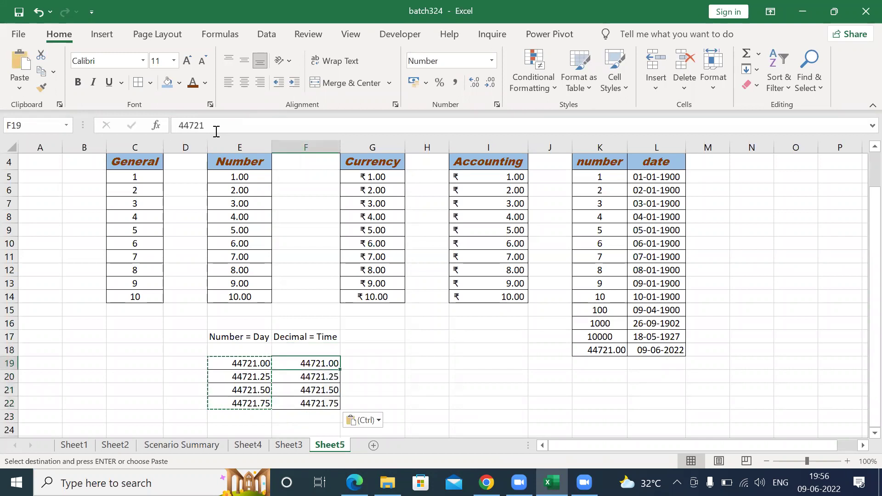
{"action": "key", "text": "shift+Down"}
{"action": "key", "text": "shift+Down"}
{"action": "key", "text": "shift+Down"}
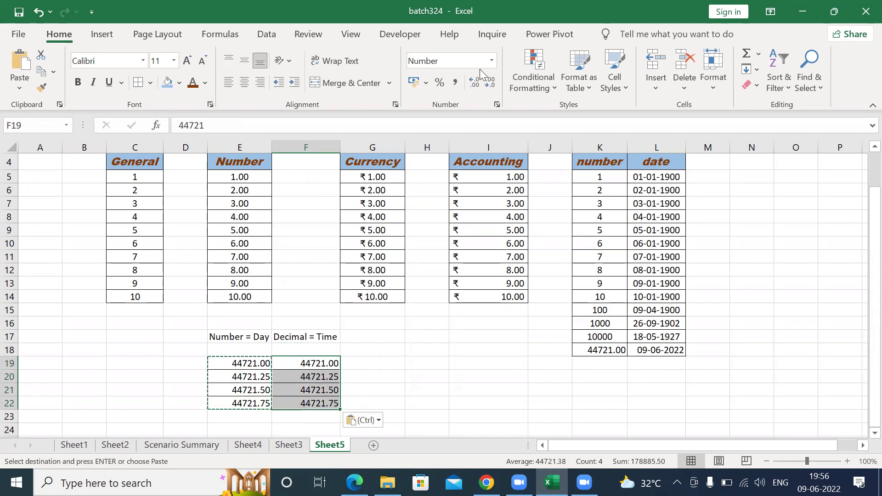
Step: Apply the Time format to F19:F22 so they read 00:00:00, 06:00:00, 12:00:00 and 18:00:00
{"action": "left_click", "coordinate": [495, 62]}
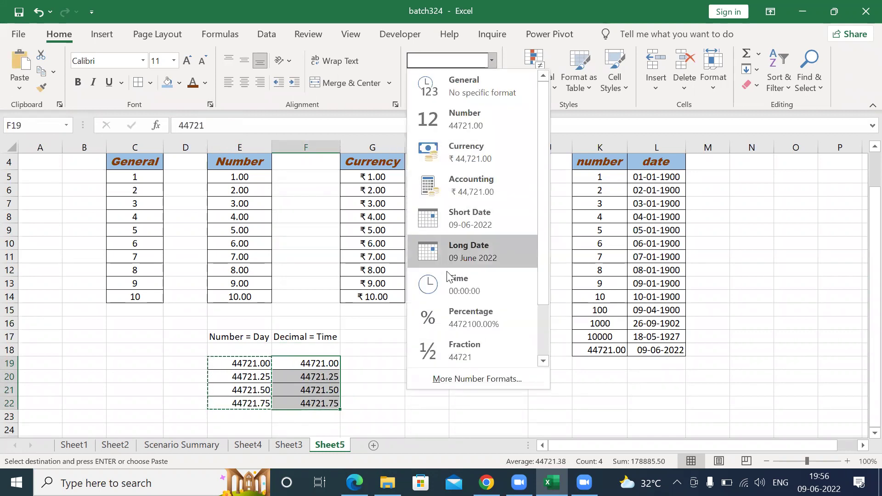
{"action": "left_click", "coordinate": [472, 282]}
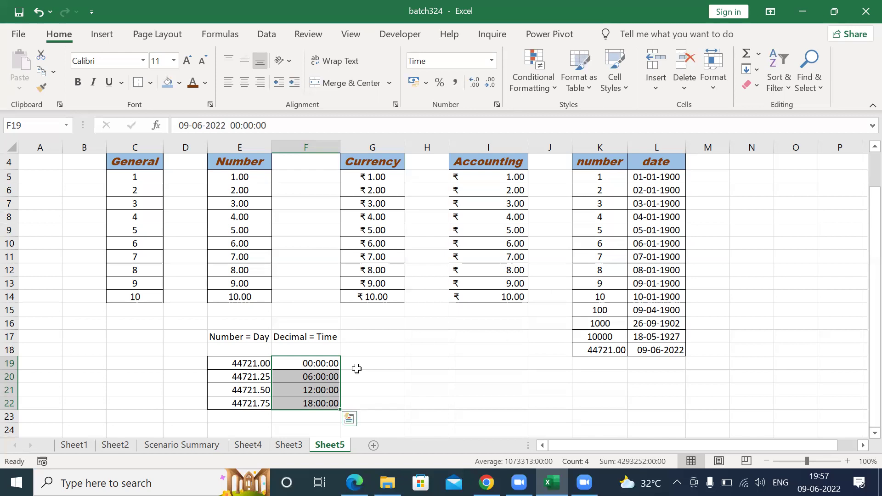
{"action": "left_click", "coordinate": [315, 363]}
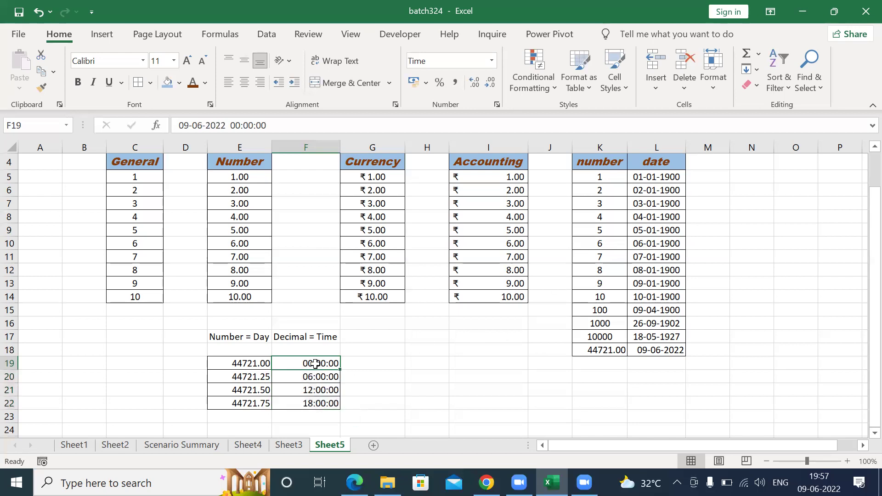
{"action": "left_click", "coordinate": [258, 379]}
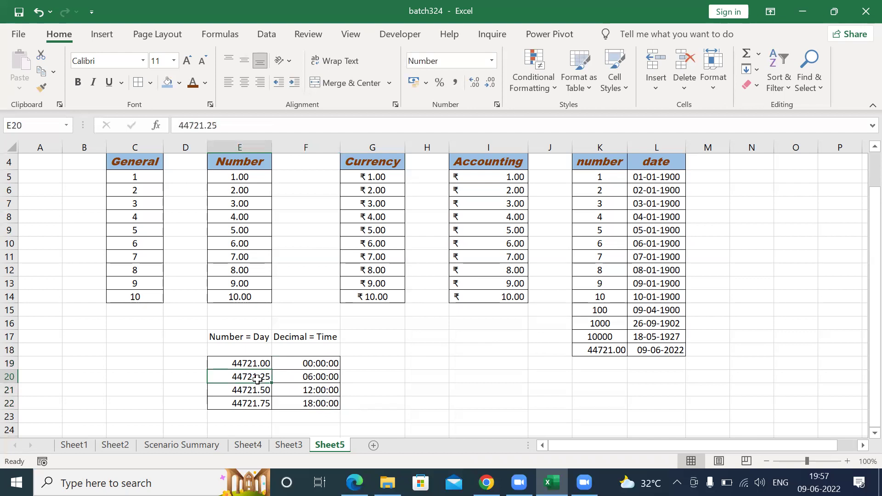
{"action": "left_click", "coordinate": [260, 364]}
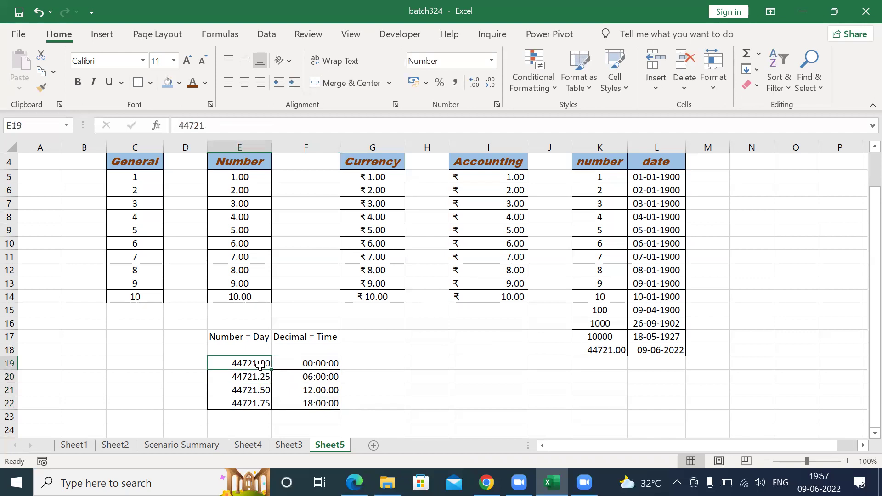
{"action": "left_click", "coordinate": [260, 377]}
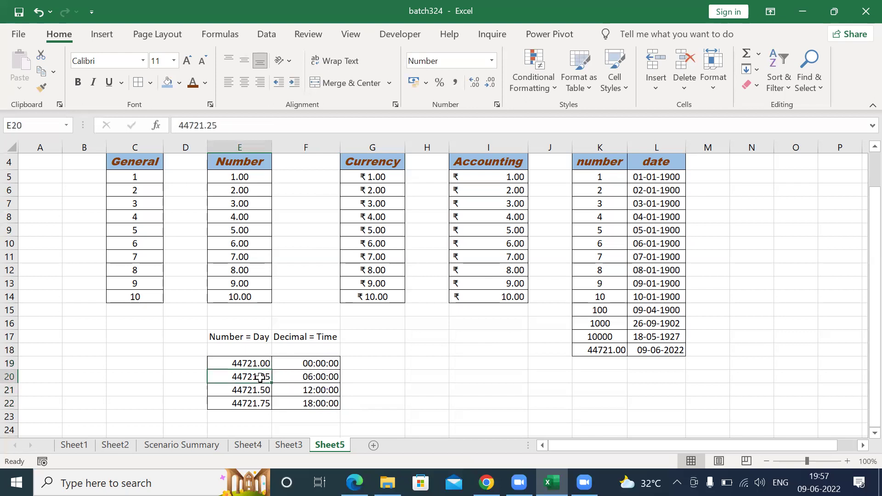
{"action": "left_click", "coordinate": [304, 377]}
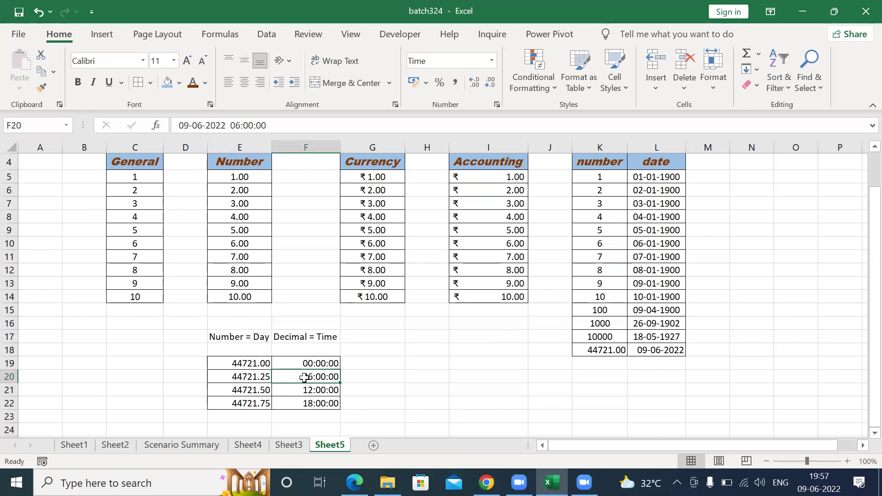
{"action": "left_click", "coordinate": [255, 390]}
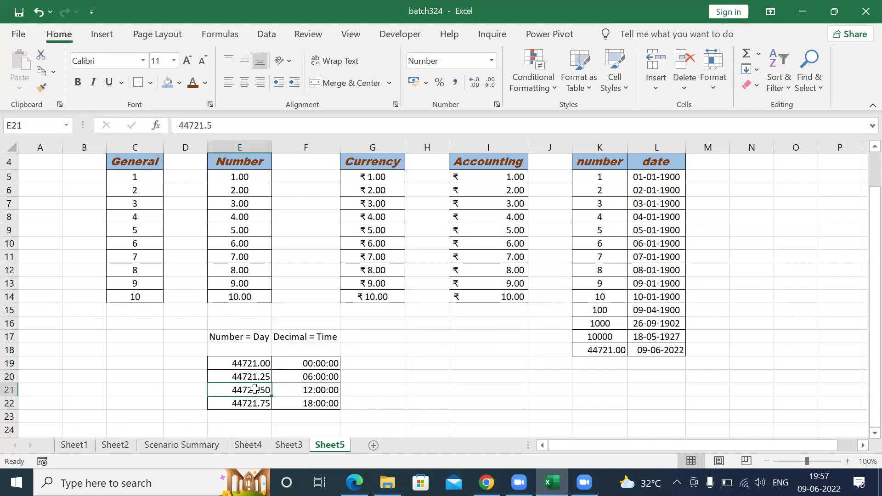
{"action": "left_click", "coordinate": [322, 391]}
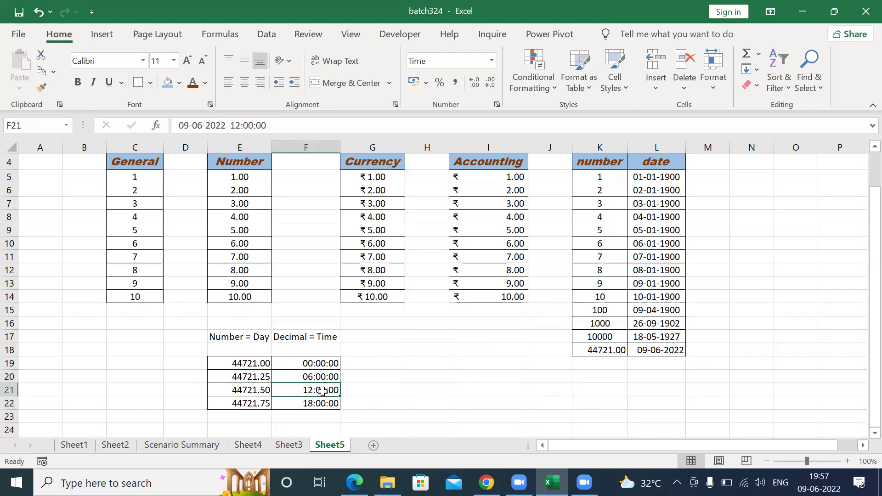
{"action": "left_click", "coordinate": [255, 404]}
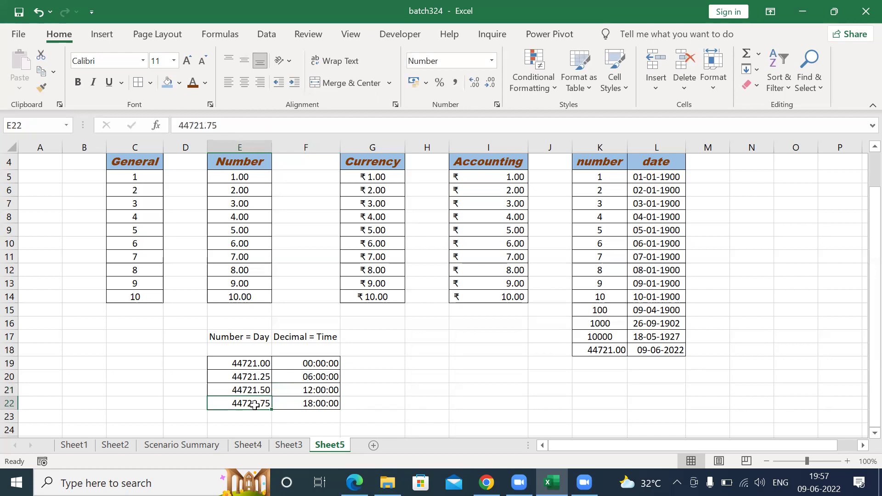
{"action": "left_click", "coordinate": [327, 404]}
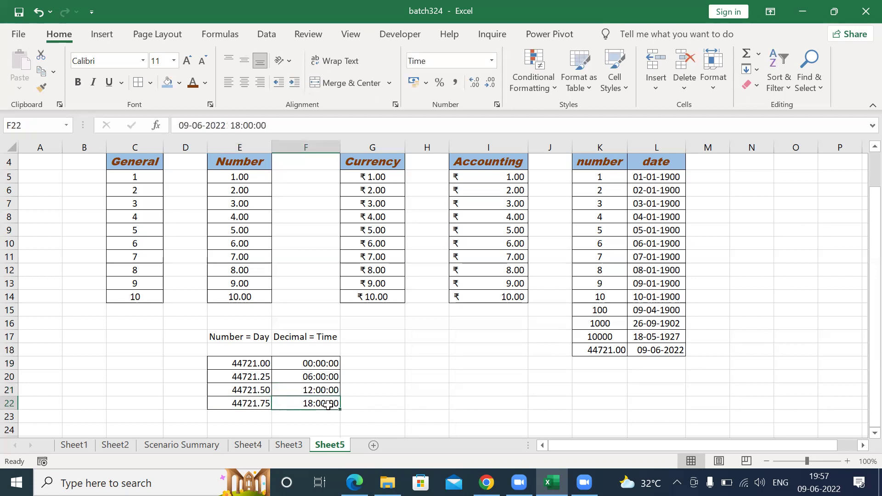
{"action": "key", "text": "Down"}
{"action": "key", "text": "Down"}
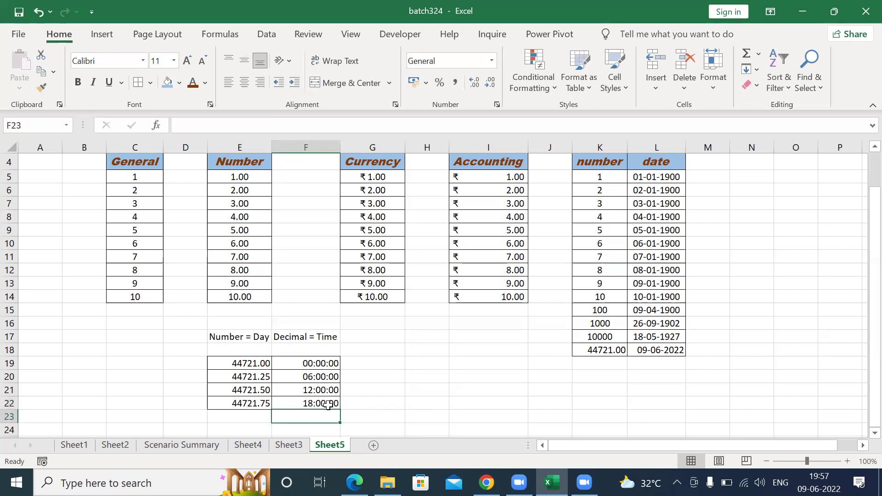
{"action": "key", "text": "Up"}
{"action": "key", "text": "Up"}
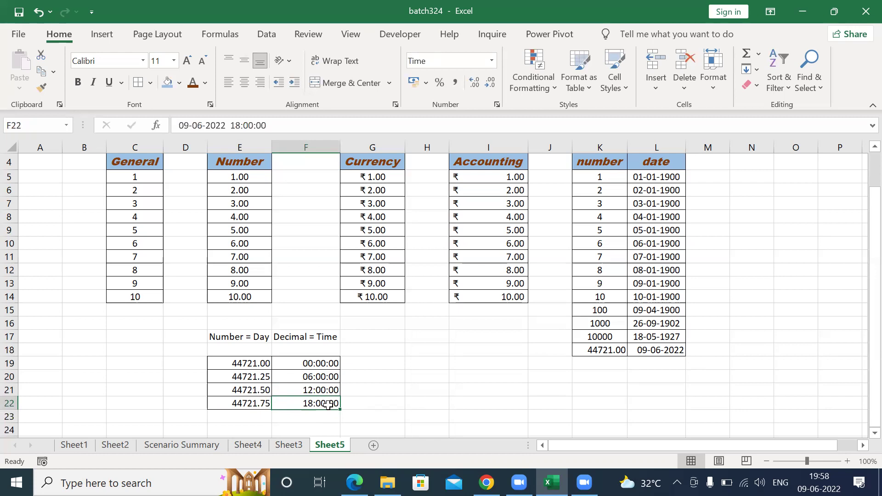
{"action": "key", "text": "Left"}
{"action": "key", "text": "Left"}
{"action": "key", "text": "Right"}
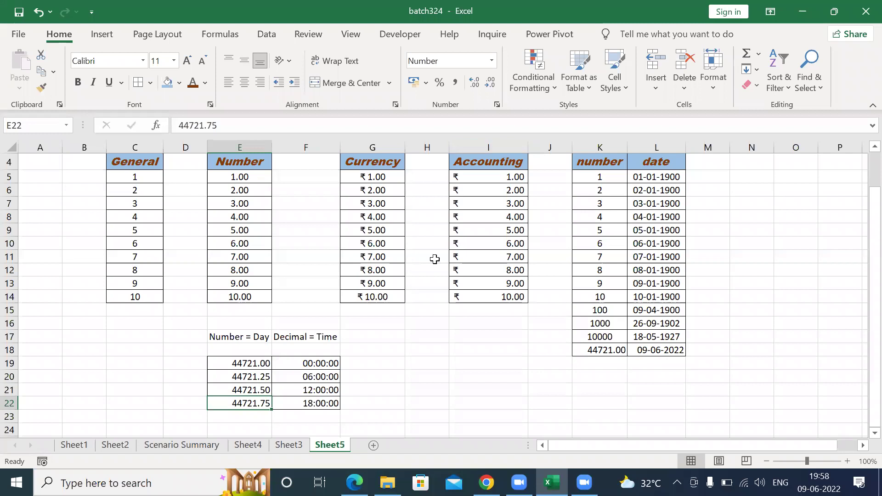
{"action": "left_click", "coordinate": [251, 330]}
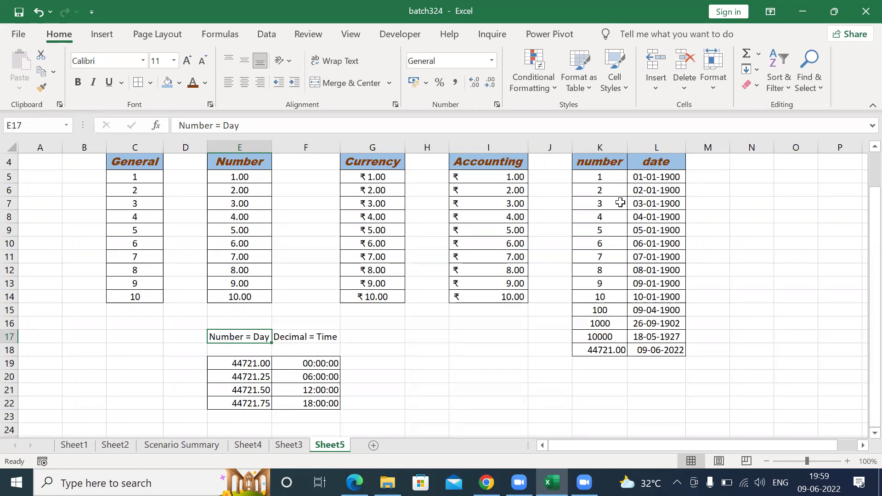
Step: Move from Sheet5 to Sheet4's marks table and right-click the column J header
{"action": "left_click", "coordinate": [492, 60]}
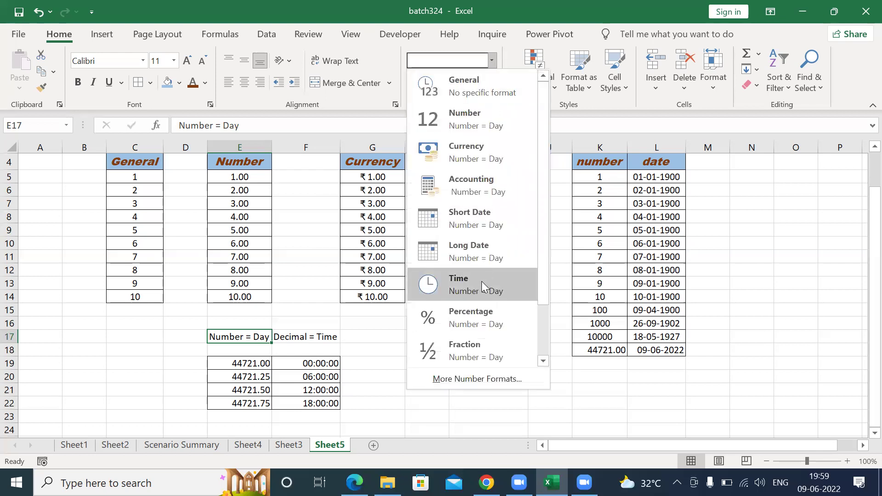
{"action": "left_click", "coordinate": [439, 402]}
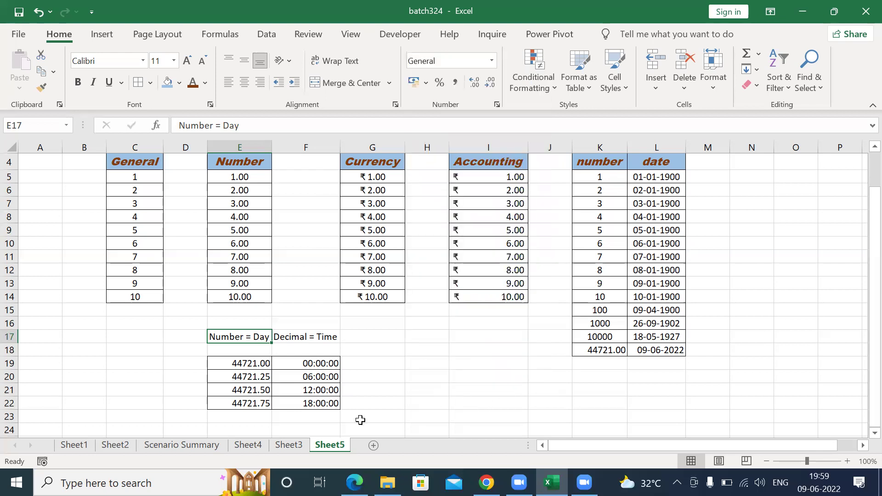
{"action": "left_click", "coordinate": [288, 445]}
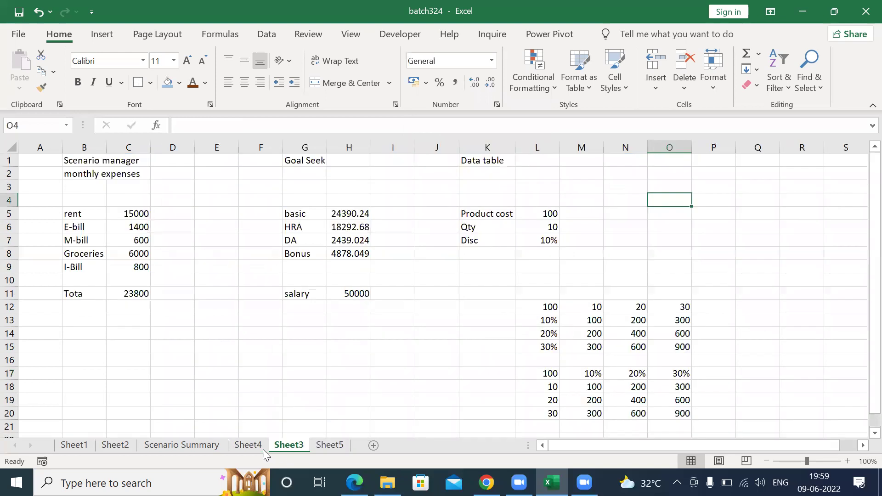
{"action": "left_click", "coordinate": [245, 446]}
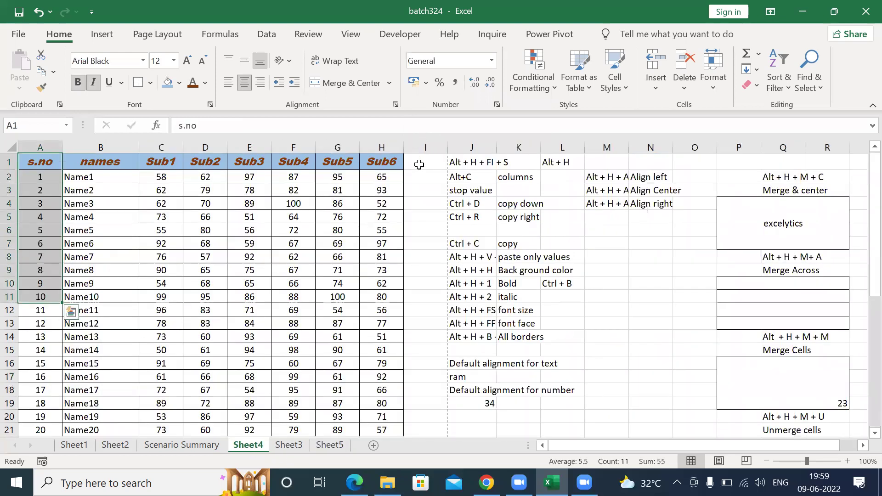
{"action": "left_click", "coordinate": [419, 164]}
{"action": "left_click", "coordinate": [462, 148]}
{"action": "right_click", "coordinate": [462, 152]}
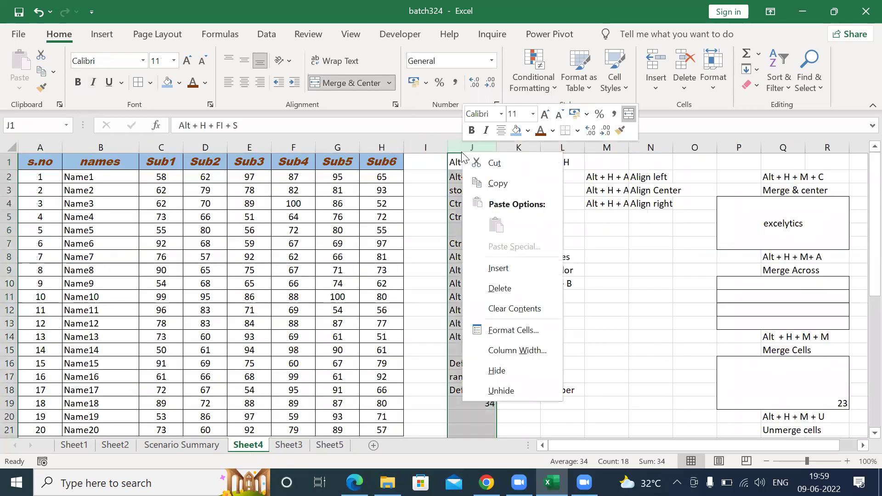
Step: Insert an empty column at J and head column I with 'total'
{"action": "left_click", "coordinate": [499, 269]}
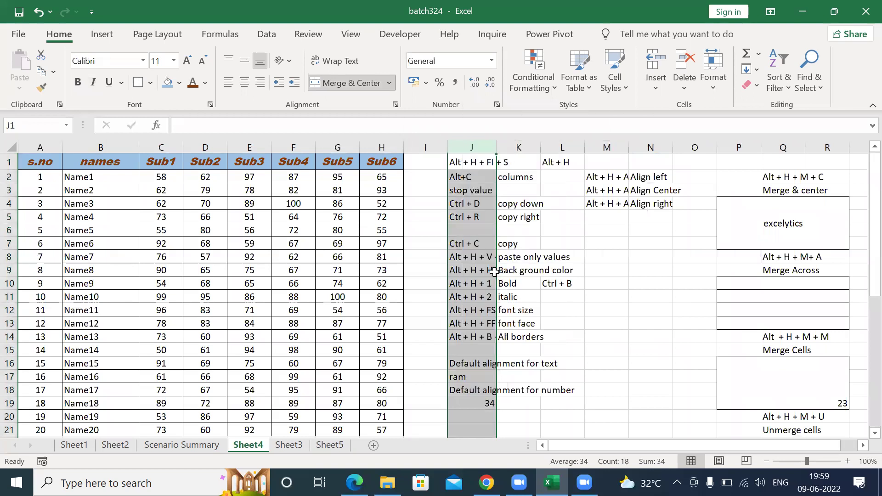
{"action": "left_click", "coordinate": [427, 165]}
{"action": "type", "text": "total"}
{"action": "key", "text": "Return"}
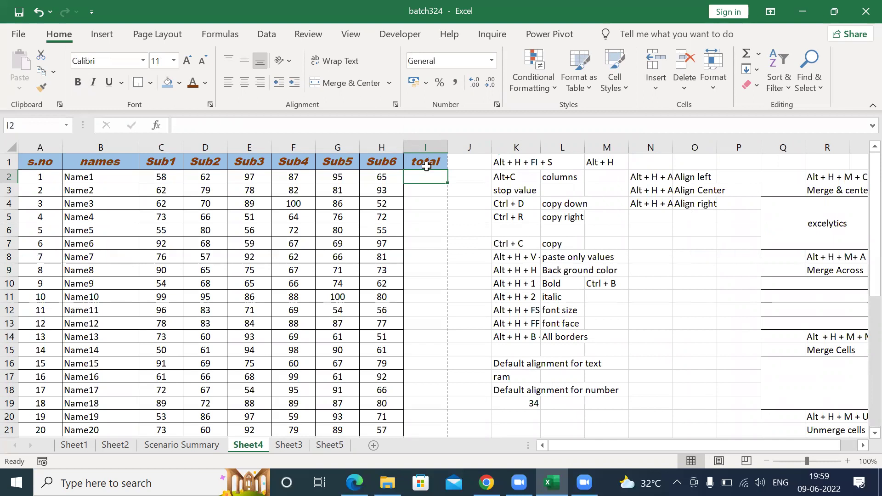
Step: AutoSum the first student's Sub1–Sub6 marks in I2 with Alt+=
{"action": "key", "text": "alt"}
{"action": "key", "text": "alt+equal"}
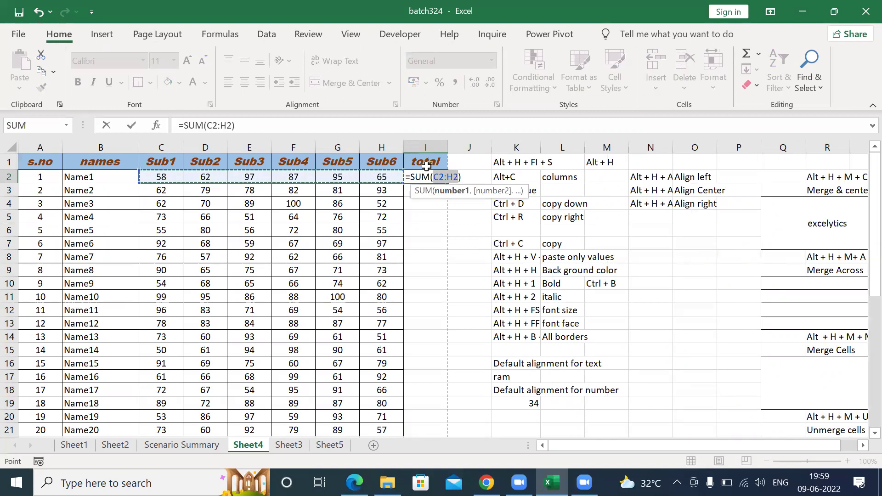
{"action": "key", "text": "Return"}
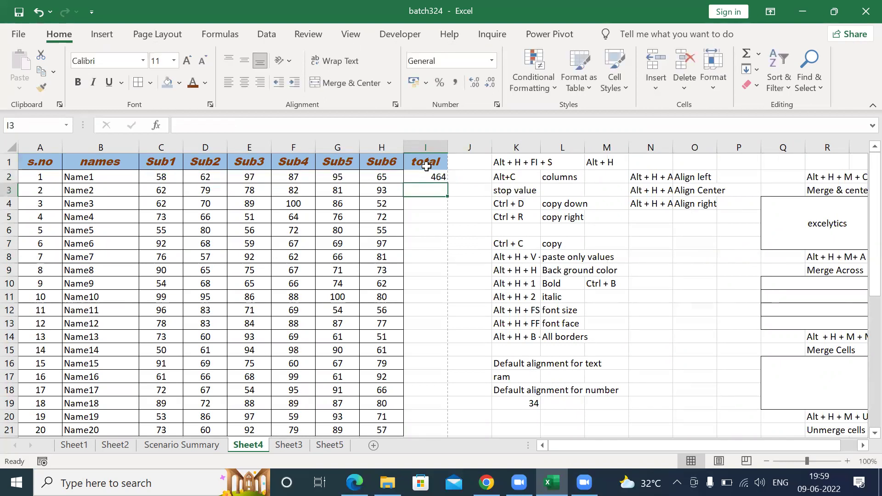
Step: Fill the SUM formula down I2:I21 for all 20 students, giving totals 464 through 450
{"action": "key", "text": "Up"}
{"action": "key", "text": "Left"}
{"action": "key", "text": "ctrl+Down"}
{"action": "key", "text": "Right"}
{"action": "key", "text": "ctrl+shift+Up"}
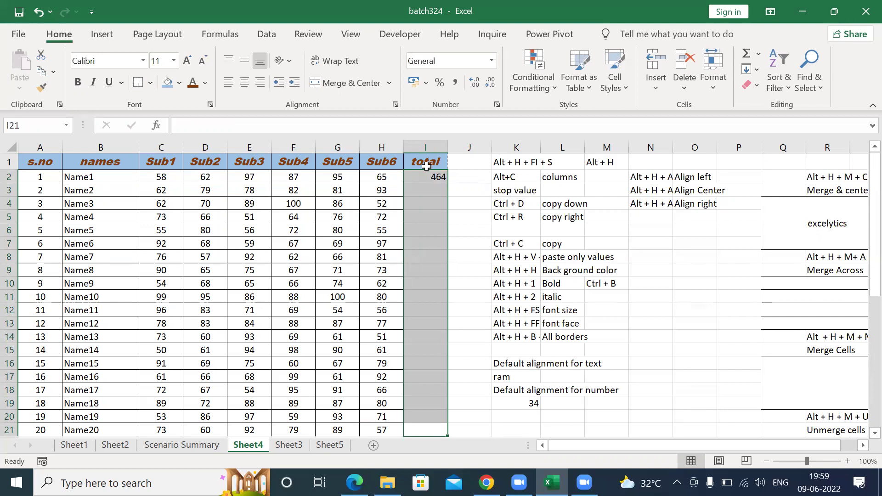
{"action": "key", "text": "ctrl+d"}
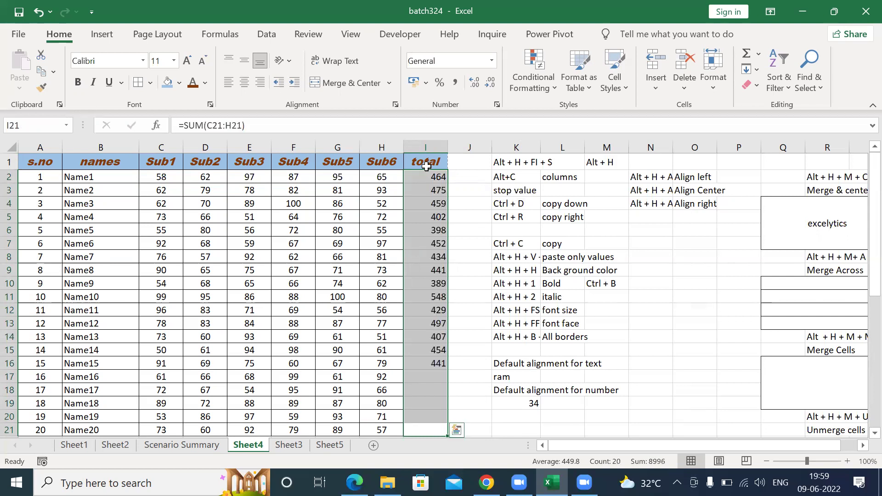
{"action": "key", "text": "alt"}
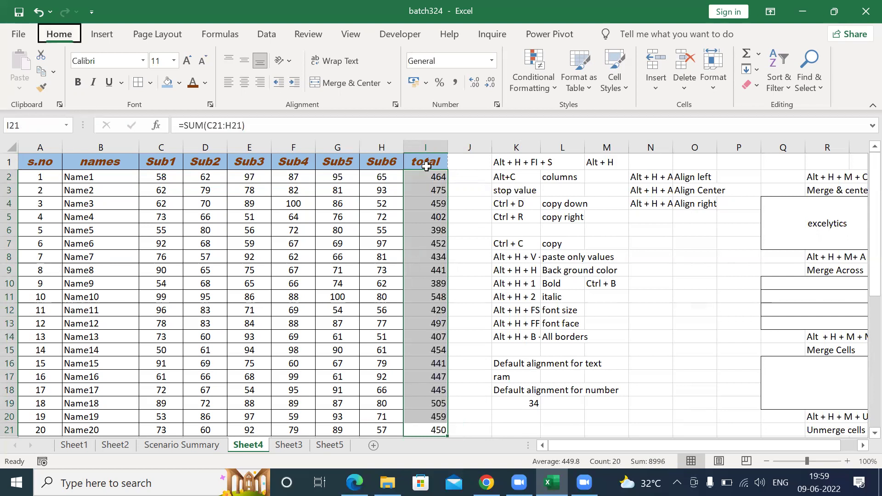
{"action": "key", "text": "alt"}
{"action": "key", "text": "Up"}
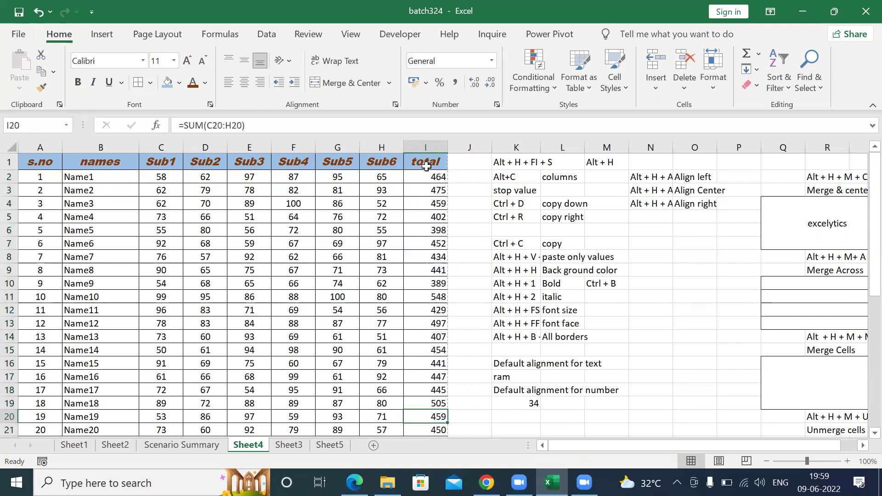
{"action": "key", "text": "Right"}
{"action": "key", "text": "ctrl+Up"}
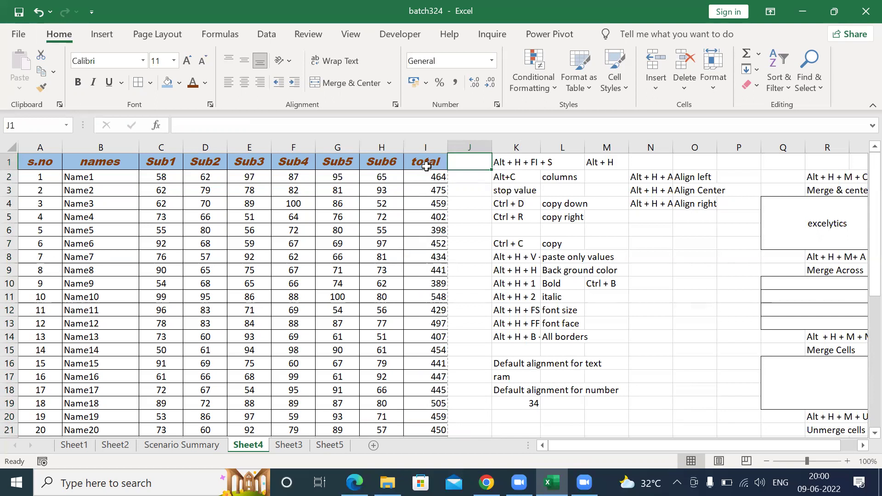
Step: Enter the formula =I2/600 in J2
{"action": "key", "text": "Down"}
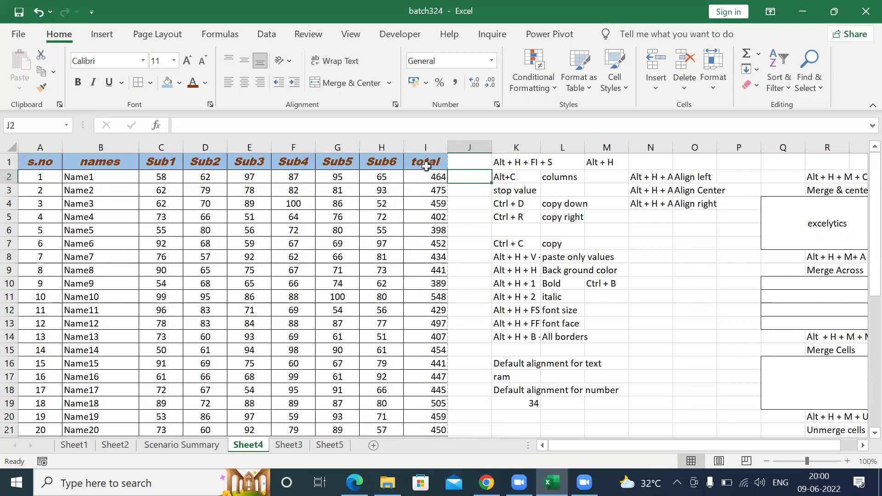
{"action": "type", "text": "="}
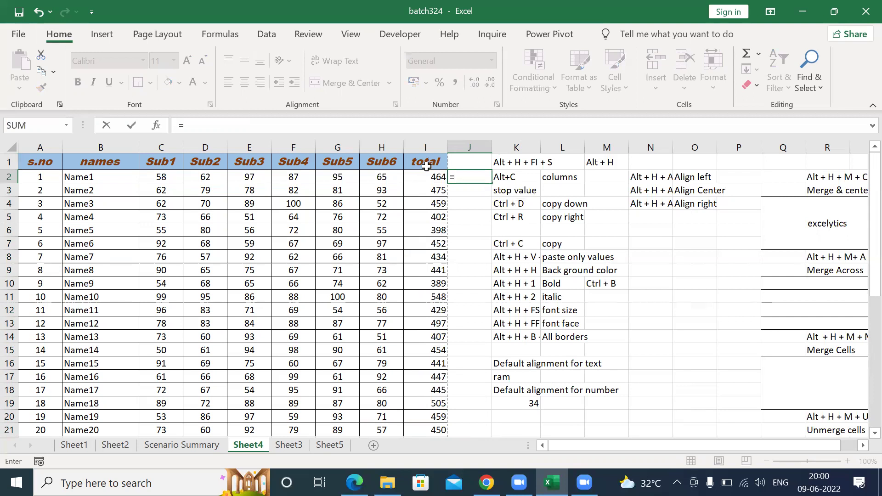
{"action": "key", "text": "Left"}
{"action": "type", "text": "/"}
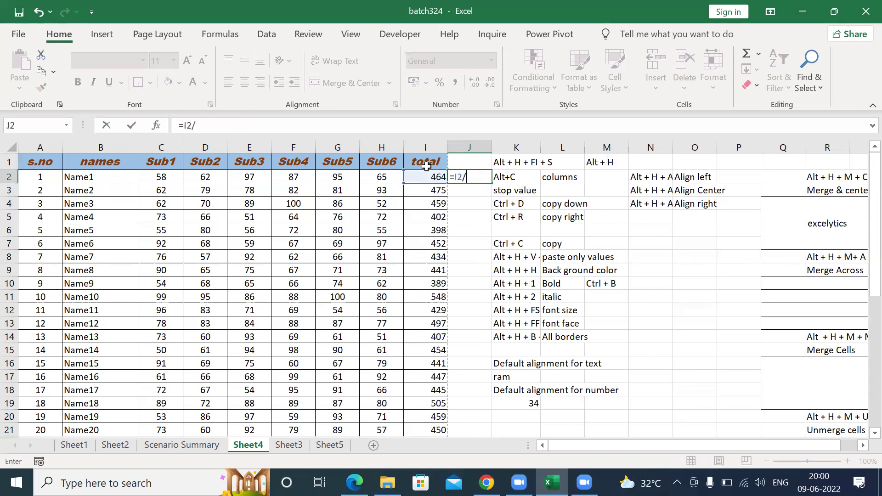
{"action": "type", "text": "600"}
{"action": "key", "text": "ctrl+Return"}
Step: Fill the divide-by-600 formula down J2:J21
{"action": "key", "text": "Left"}
{"action": "key", "text": "ctrl+Down"}
{"action": "key", "text": "Right"}
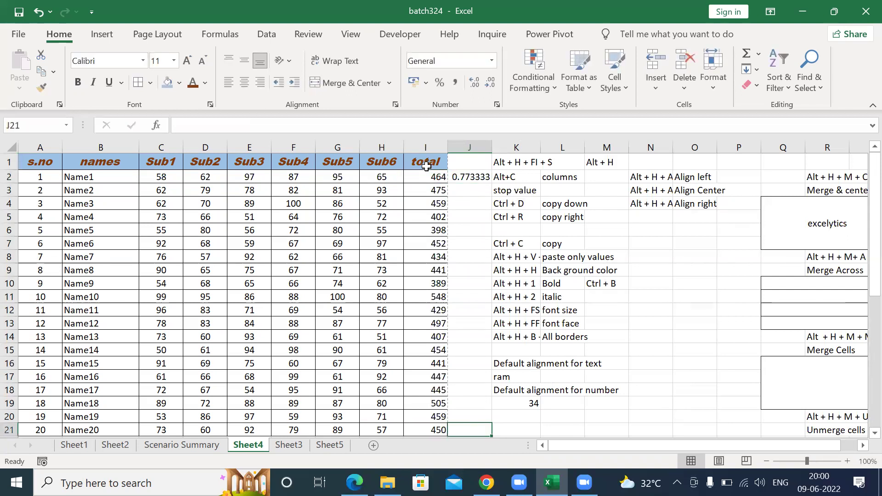
{"action": "key", "text": "ctrl+shift+Up"}
{"action": "key", "text": "ctrl+d"}
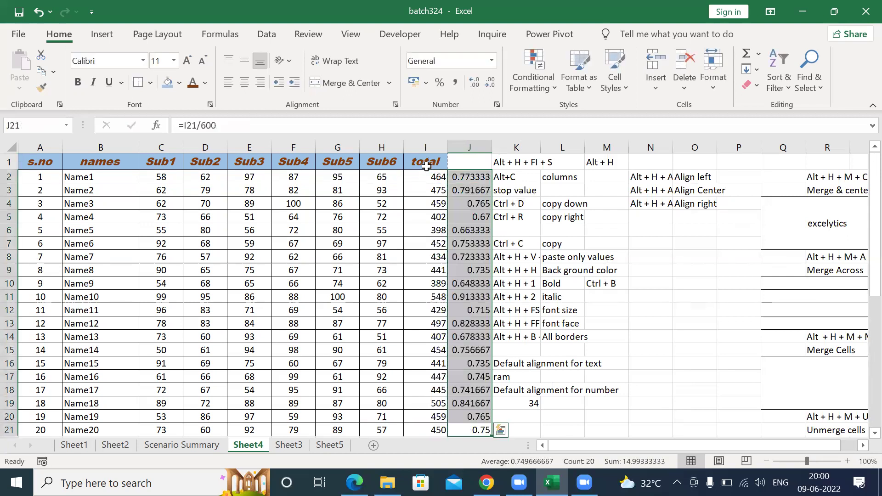
{"action": "key", "text": "ctrl+Up"}
{"action": "key", "text": "Up"}
Step: Head column J with '%' and select the ratios J2:J21
{"action": "type", "text": "%"}
{"action": "key", "text": "Return"}
{"action": "key", "text": "Up"}
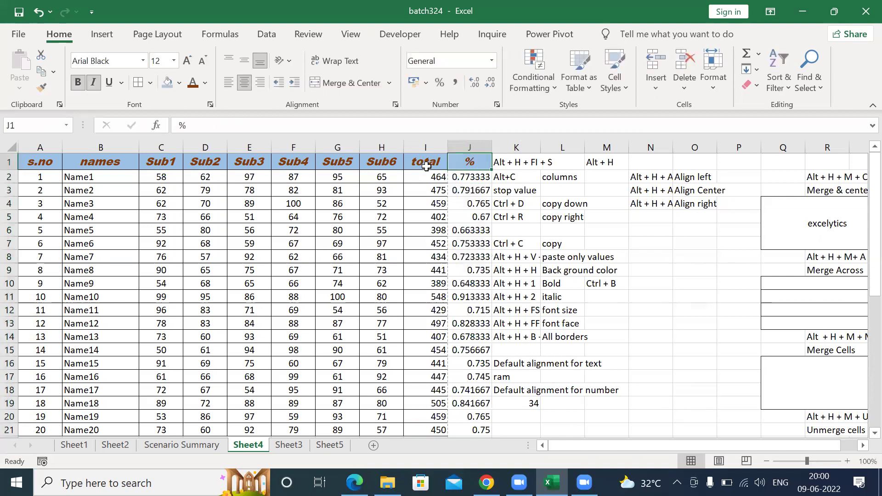
{"action": "key", "text": "ctrl+shift+Down"}
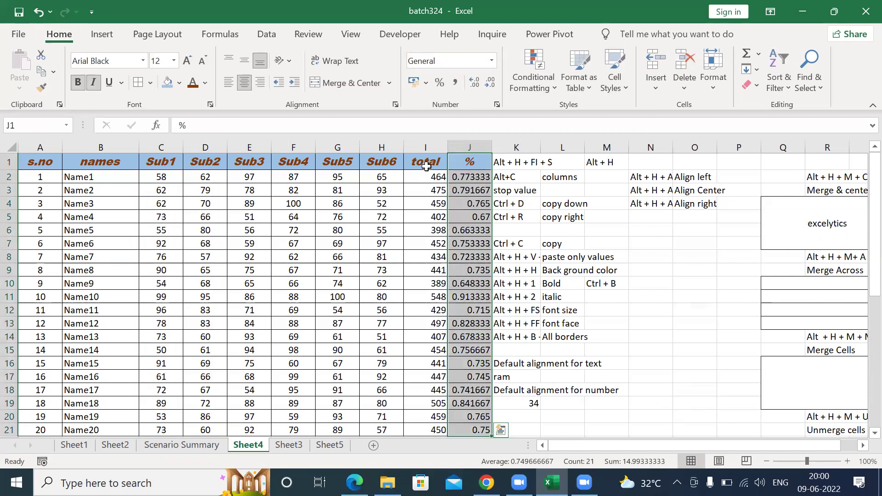
{"action": "key", "text": "Down"}
{"action": "key", "text": "Up"}
{"action": "key", "text": "Down"}
{"action": "key", "text": "ctrl+shift+Down"}
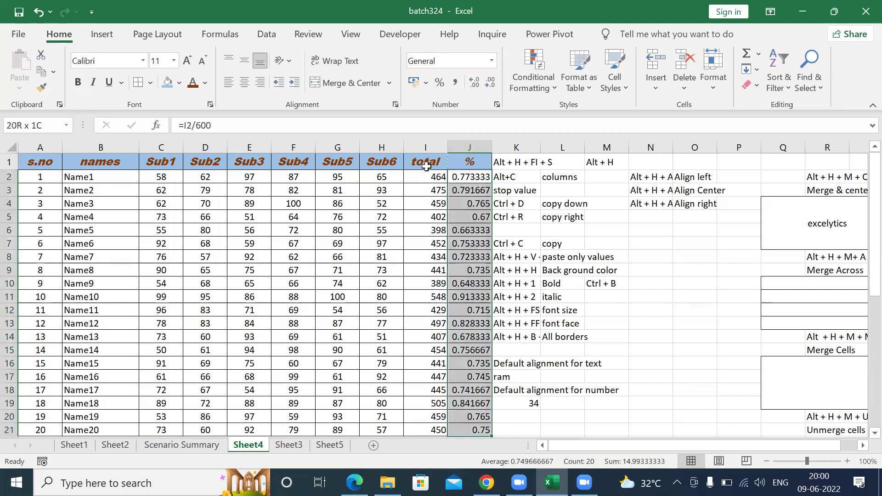
Step: Format the J2:J21 ratios as Percentage, then try the % button for whole-number percentages
{"action": "left_click", "coordinate": [491, 63]}
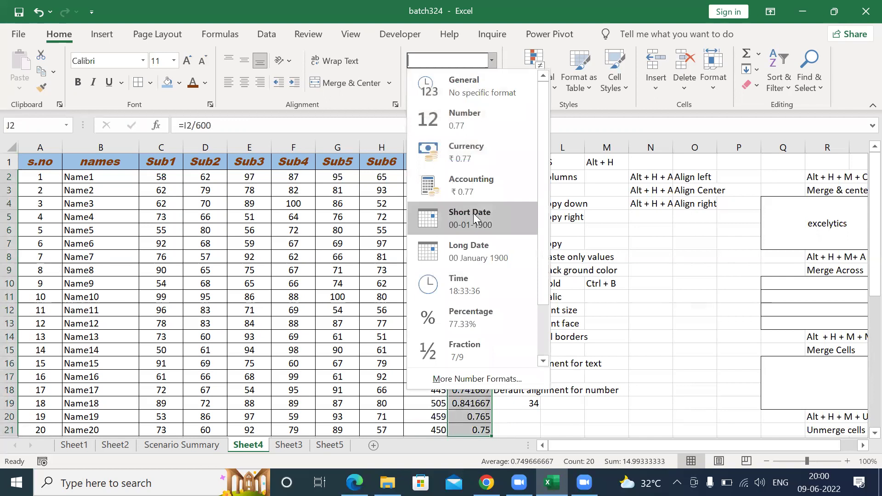
{"action": "left_click", "coordinate": [465, 323]}
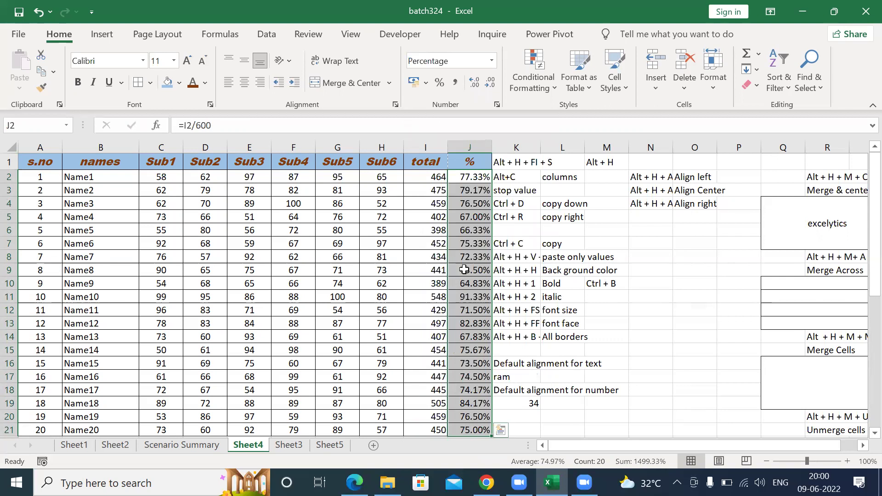
{"action": "left_click", "coordinate": [439, 85]}
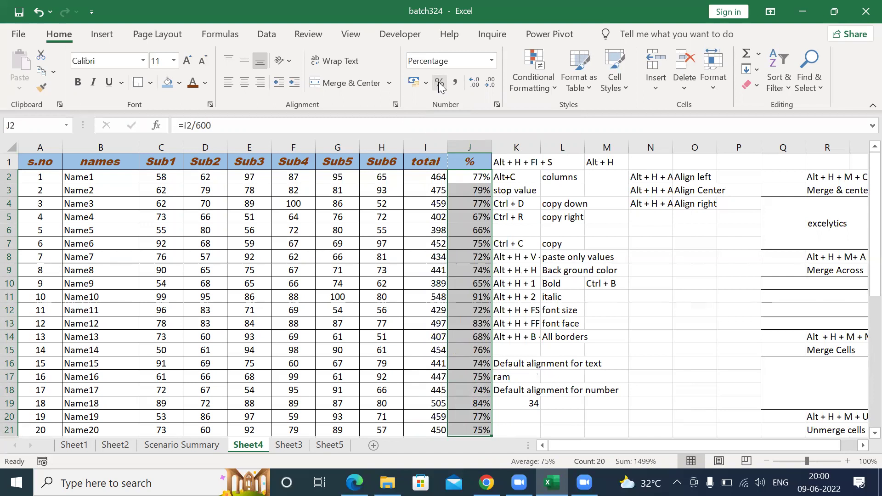
Step: Reapply two-decimal Percentage format with Alt+H, N, showing 77.33% through 75.00%
{"action": "key", "text": "alt"}
{"action": "key", "text": "alt"}
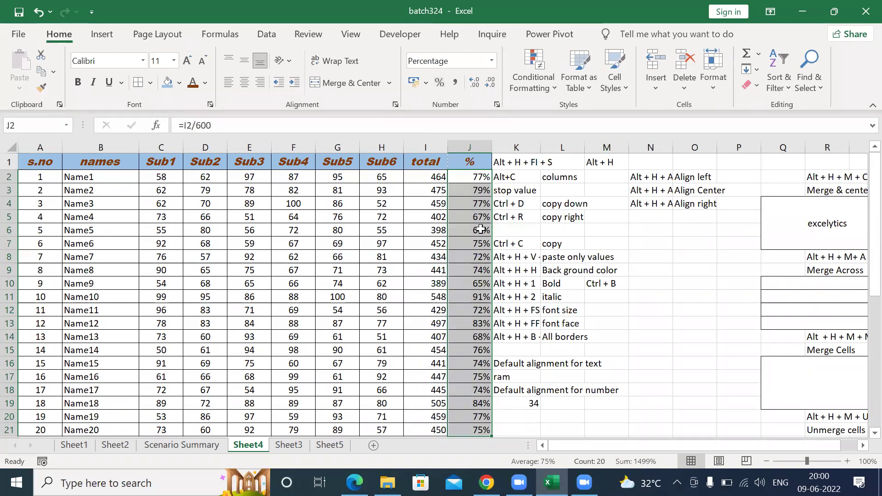
{"action": "key", "text": "alt"}
{"action": "key", "text": "h"}
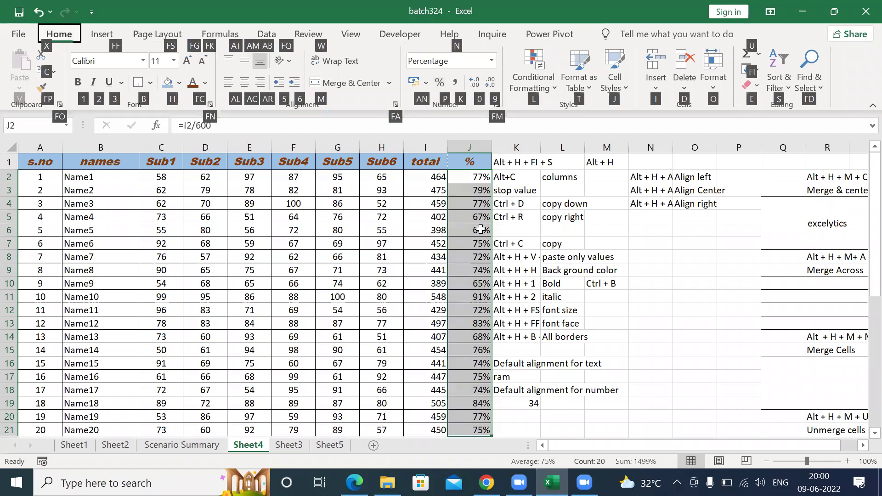
{"action": "key", "text": "n"}
{"action": "key", "text": "alt+Down"}
{"action": "key", "text": "Down"}
{"action": "key", "text": "Down"}
{"action": "key", "text": "Down"}
{"action": "key", "text": "Down"}
{"action": "key", "text": "Down"}
{"action": "key", "text": "Down"}
{"action": "key", "text": "Down"}
{"action": "key", "text": "Down"}
{"action": "key", "text": "Down"}
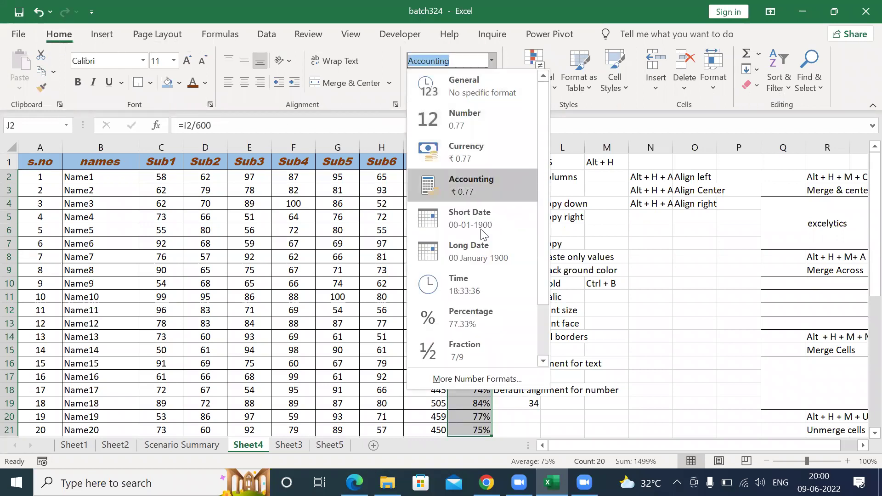
{"action": "key", "text": "Up"}
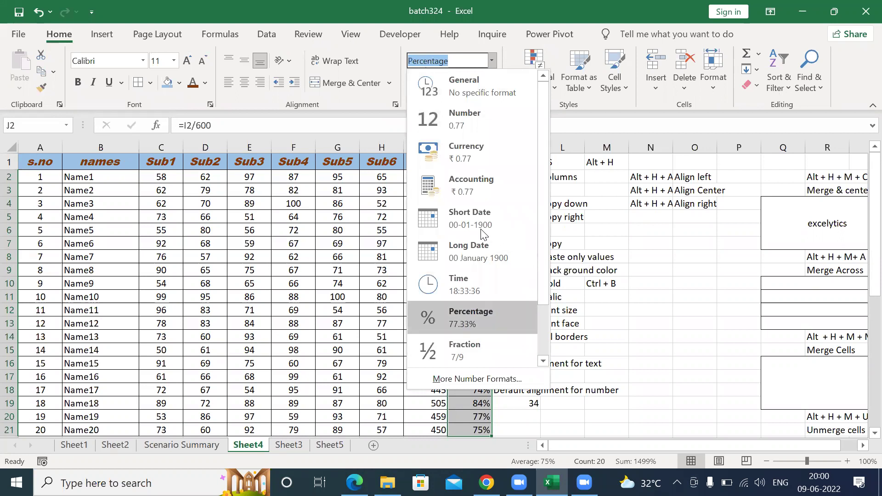
{"action": "key", "text": "Return"}
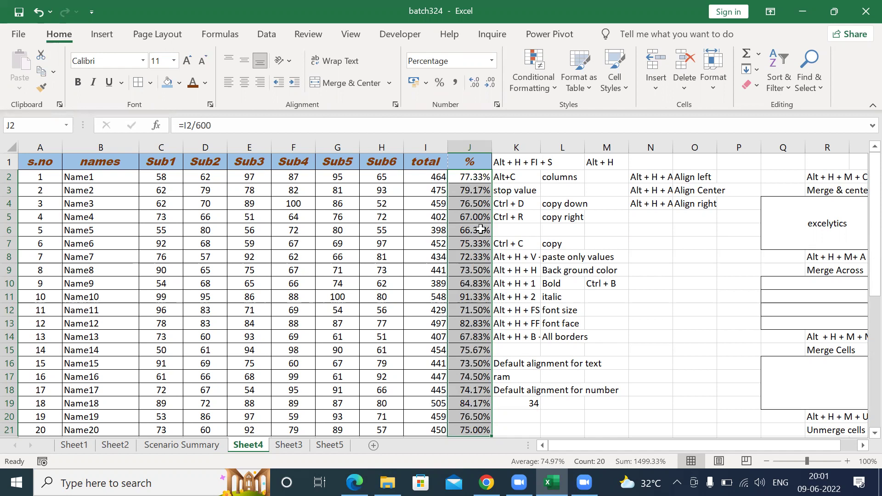
{"action": "left_click", "coordinate": [664, 262]}
Step: Enter 0.5 in N8 and give it the Fraction format so it shows 1/2
{"action": "type", "text": "0.5"}
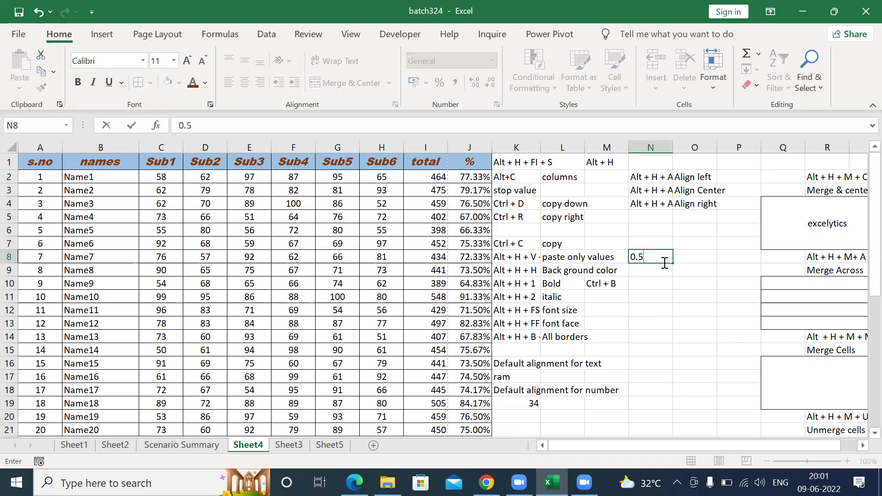
{"action": "key", "text": "ctrl+Return"}
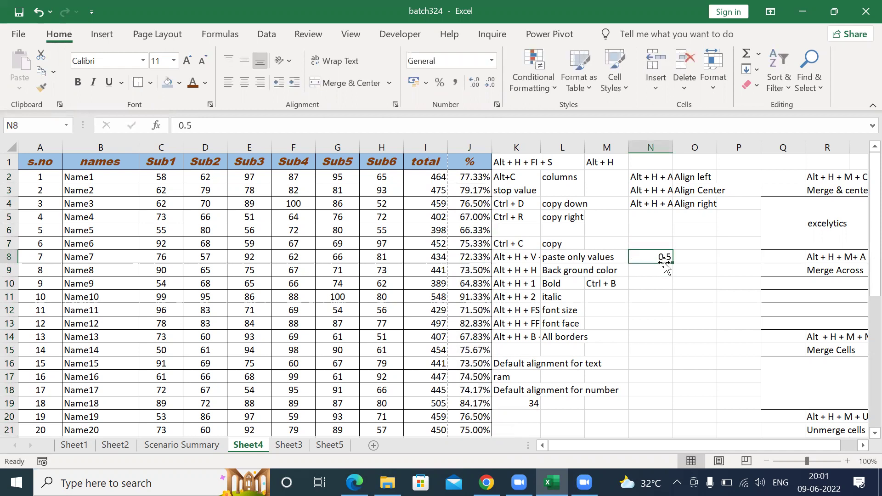
{"action": "key", "text": "alt"}
{"action": "key", "text": "h"}
{"action": "key", "text": "n"}
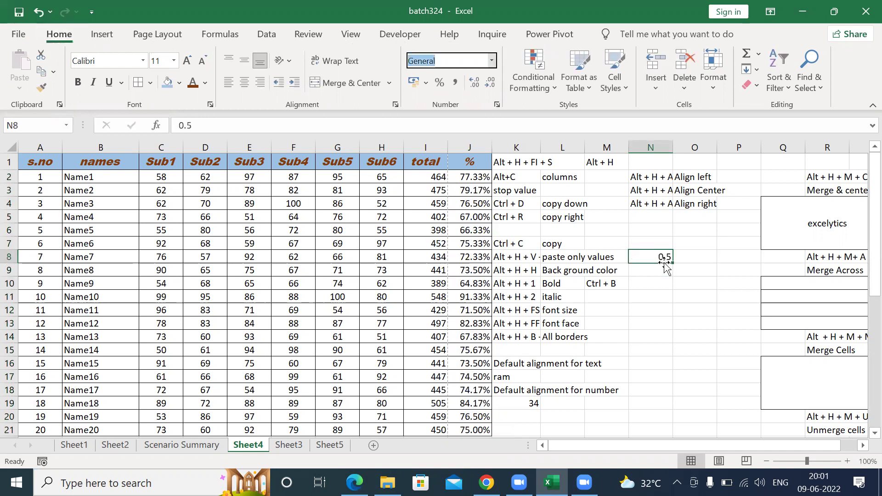
{"action": "key", "text": "Down"}
{"action": "key", "text": "Down"}
{"action": "key", "text": "Down"}
{"action": "key", "text": "Down"}
{"action": "key", "text": "Down"}
{"action": "key", "text": "Down"}
{"action": "key", "text": "Down"}
{"action": "key", "text": "Down"}
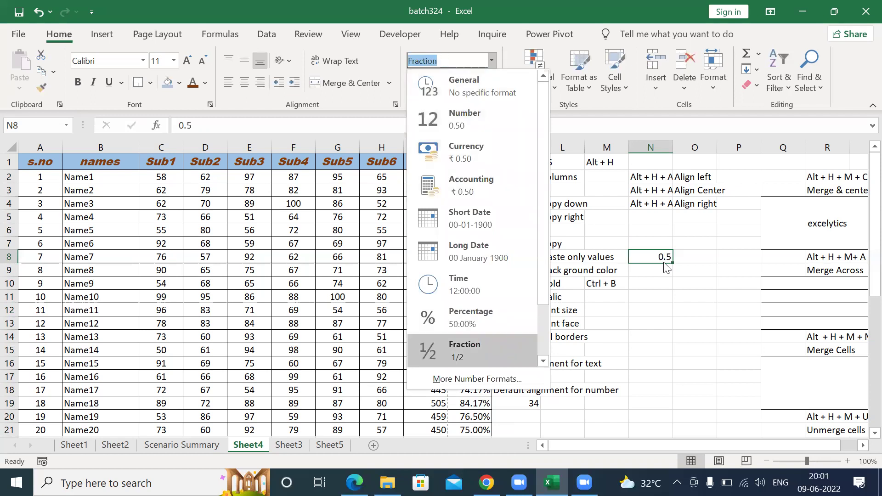
{"action": "key", "text": "Return"}
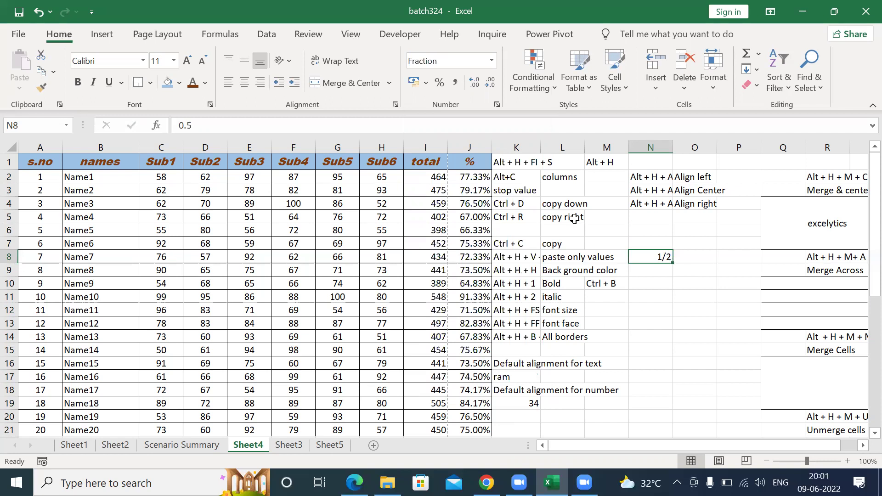
{"action": "left_click", "coordinate": [469, 176]}
Step: Decrease the decimals of J2:J21 twice with Alt+H, 9 to show whole-number percentages
{"action": "key", "text": "ctrl+shift+Down"}
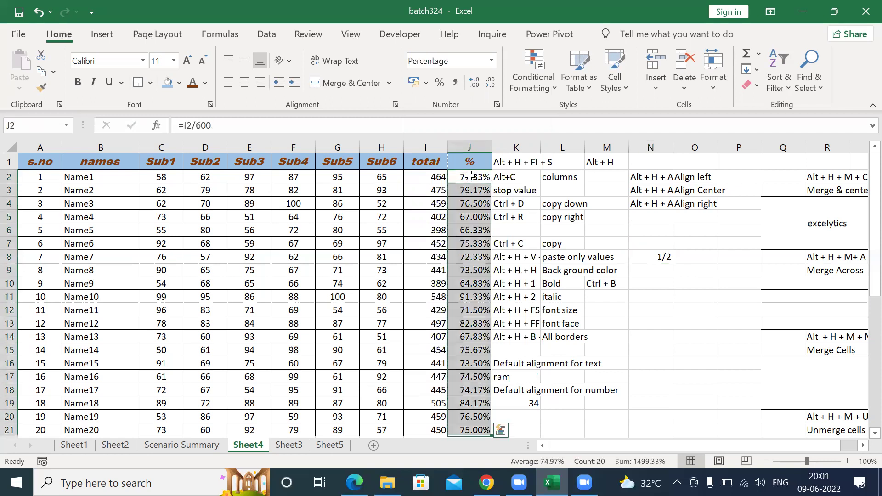
{"action": "key", "text": "alt"}
{"action": "key", "text": "h"}
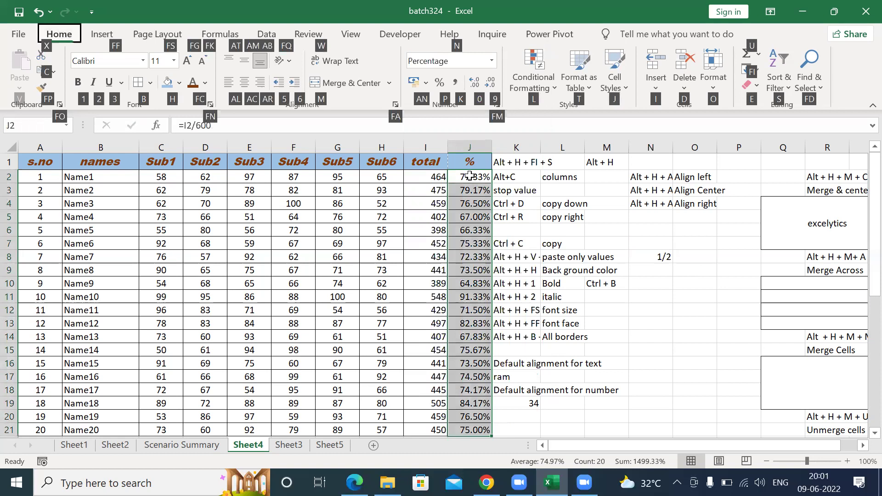
{"action": "key", "text": "9"}
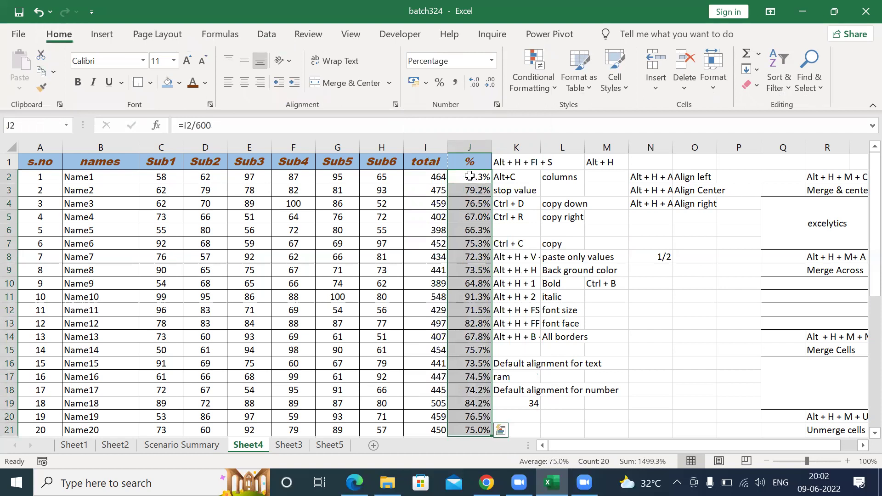
{"action": "key", "text": "alt"}
{"action": "key", "text": "h"}
{"action": "key", "text": "9"}
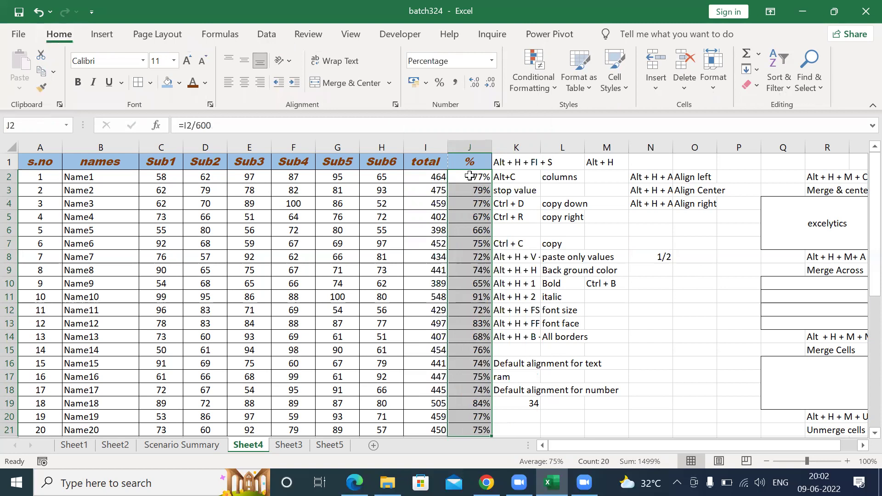
Step: Increase decimals four times with Alt+H, 0 to show 77.3333%, then switch to Sheet5
{"action": "key", "text": "alt"}
{"action": "key", "text": "h"}
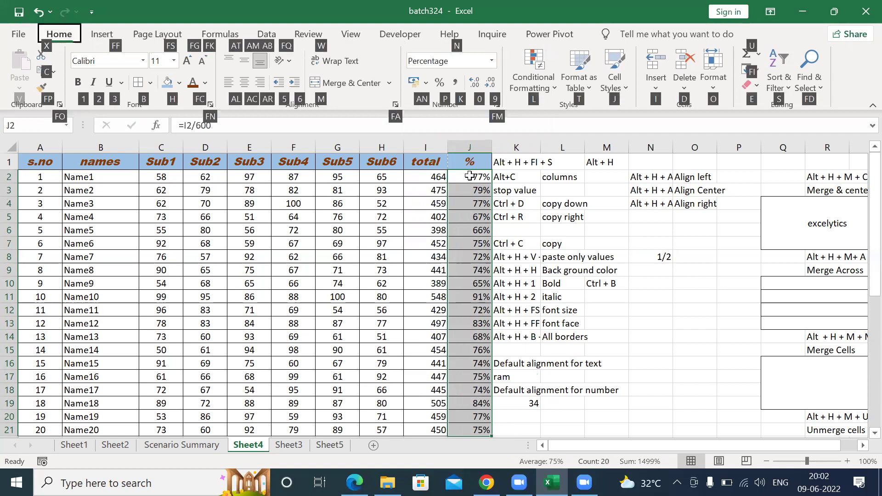
{"action": "key", "text": "0"}
{"action": "key", "text": "alt"}
{"action": "key", "text": "h"}
{"action": "key", "text": "0"}
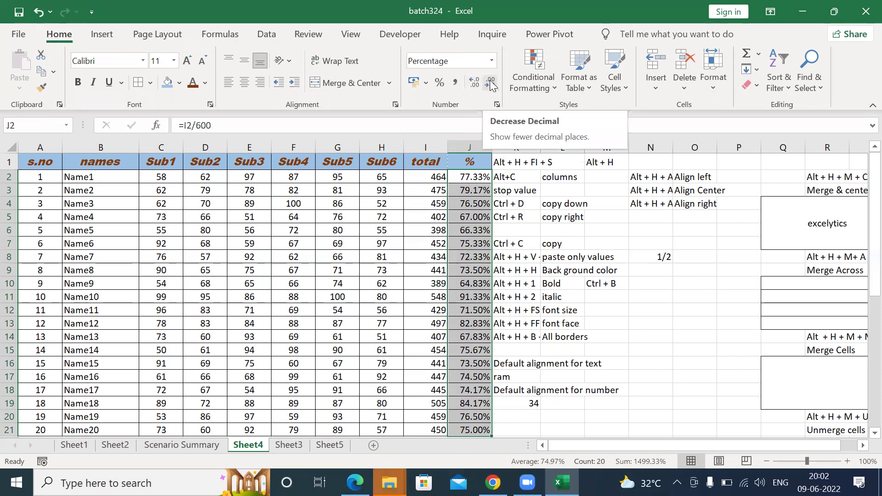
{"action": "key", "text": "alt"}
{"action": "key", "text": "h"}
{"action": "key", "text": "0"}
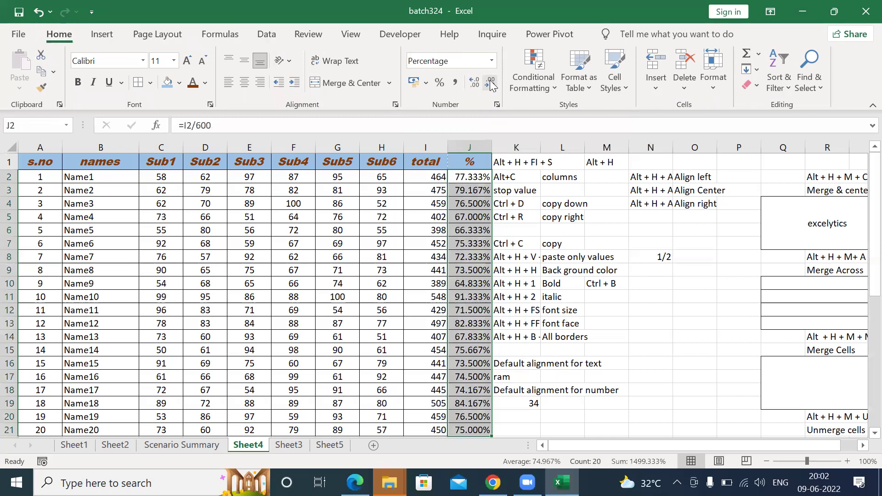
{"action": "key", "text": "alt"}
{"action": "key", "text": "h"}
{"action": "key", "text": "0"}
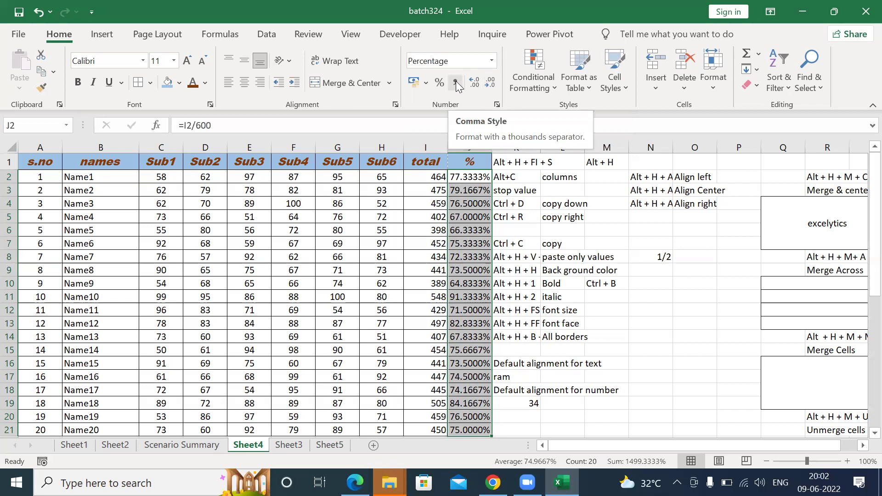
{"action": "left_click", "coordinate": [328, 447]}
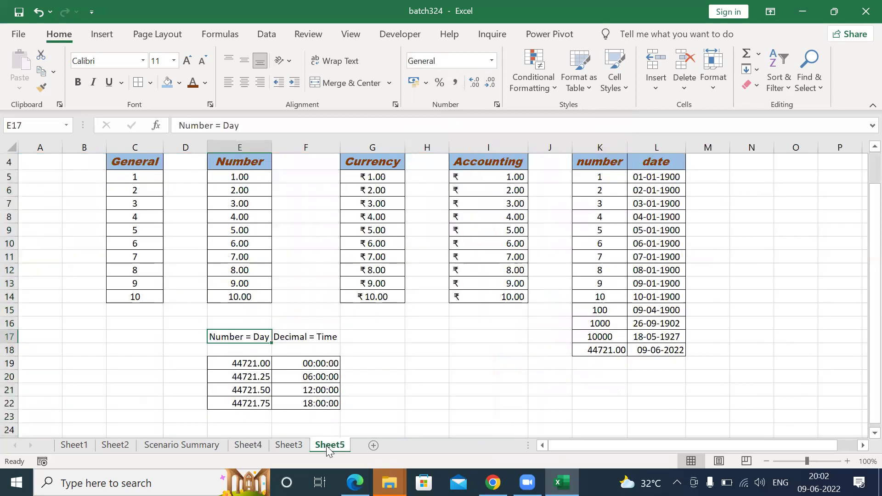
Step: Apply Comma Style to 100, 1000, 10000 on Sheet5, then bring up the Zoom recording folder
{"action": "left_click_drag", "start_coordinate": [606, 309], "coordinate": [600, 339]}
{"action": "left_click", "coordinate": [455, 83]}
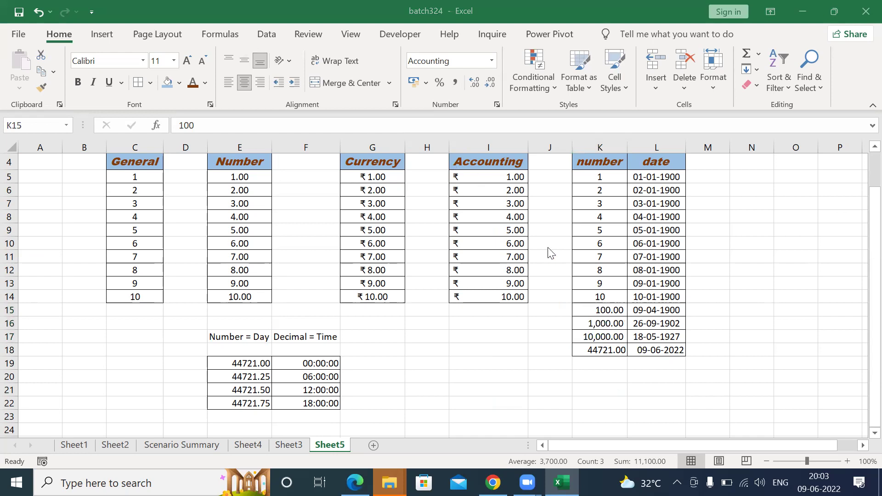
{"action": "left_click", "coordinate": [511, 243]}
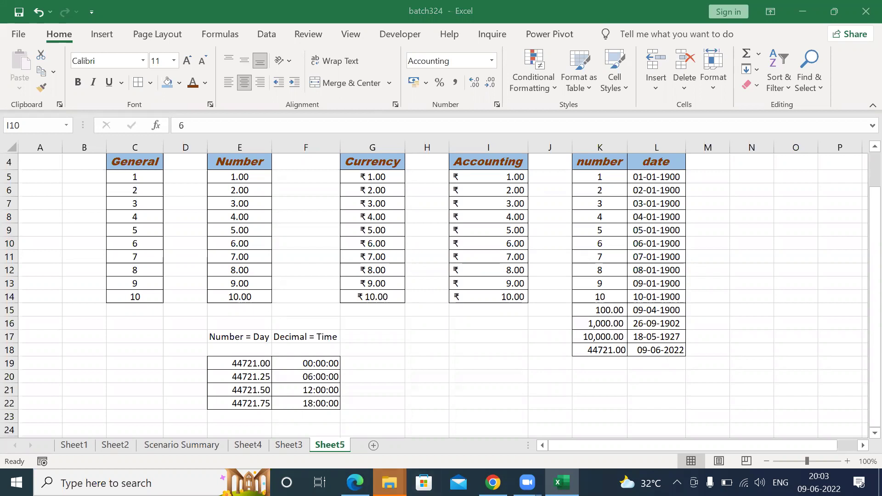
{"action": "mouse_move", "coordinate": [389, 482]}
{"action": "left_click", "coordinate": [434, 427]}
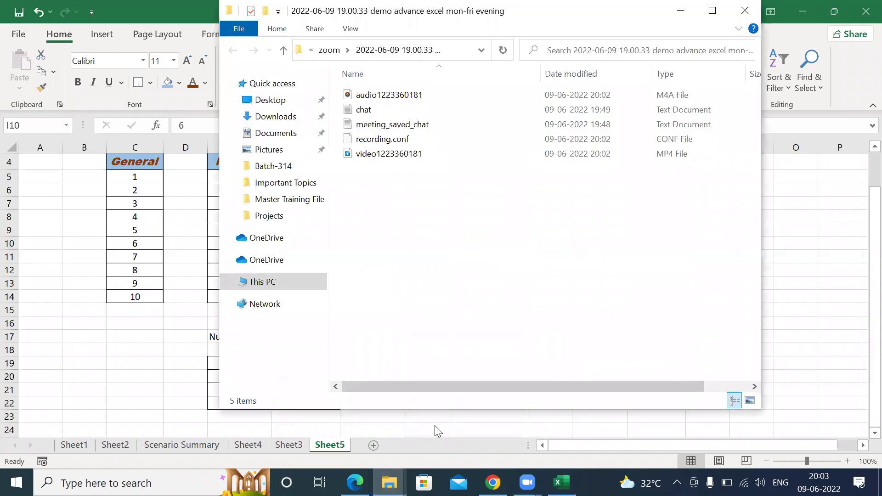